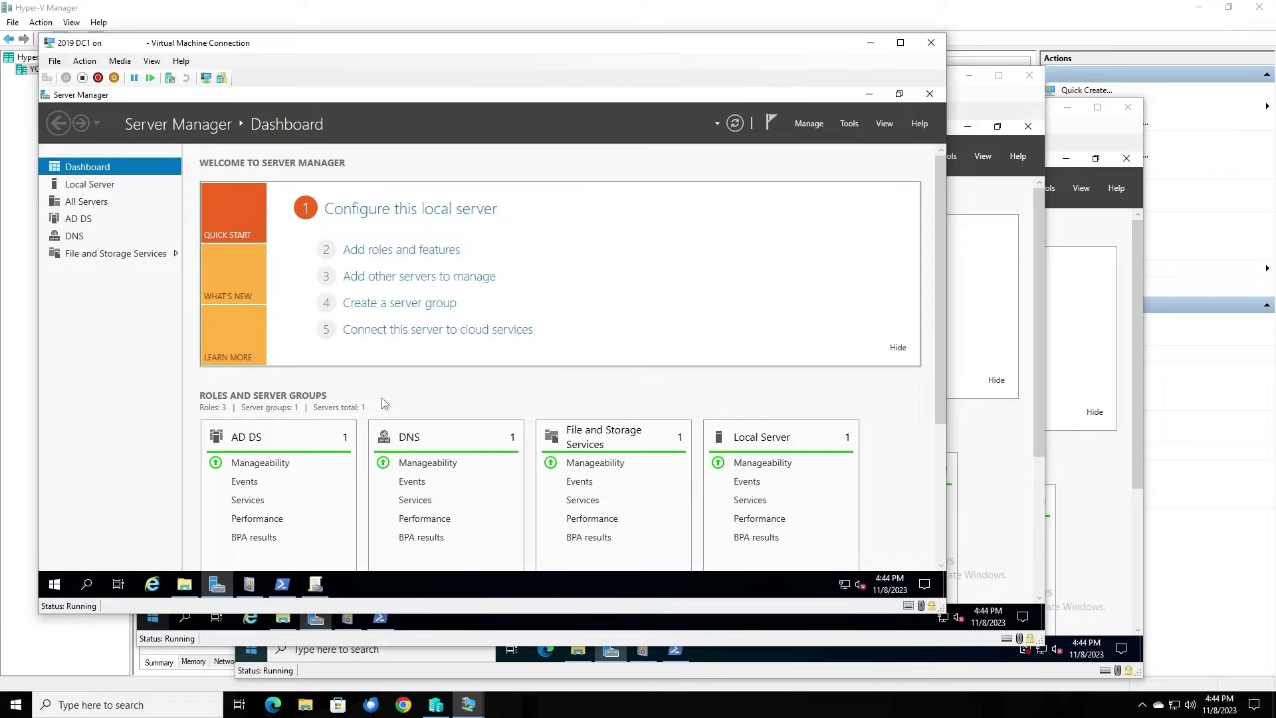
# Show DC1's DFS Replication log in Event Viewer, with its event 4012 SYSVOL errors.
pyautogui.moveTo(257, 588)
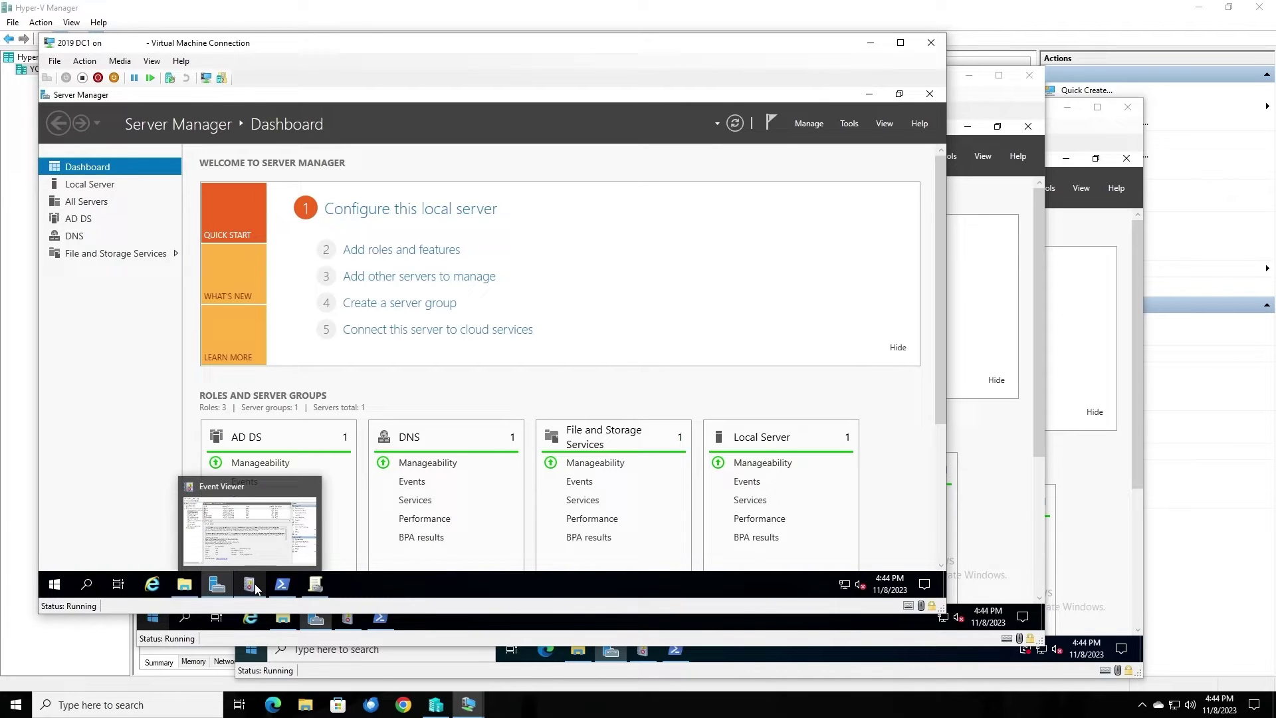
pyautogui.click(257, 588)
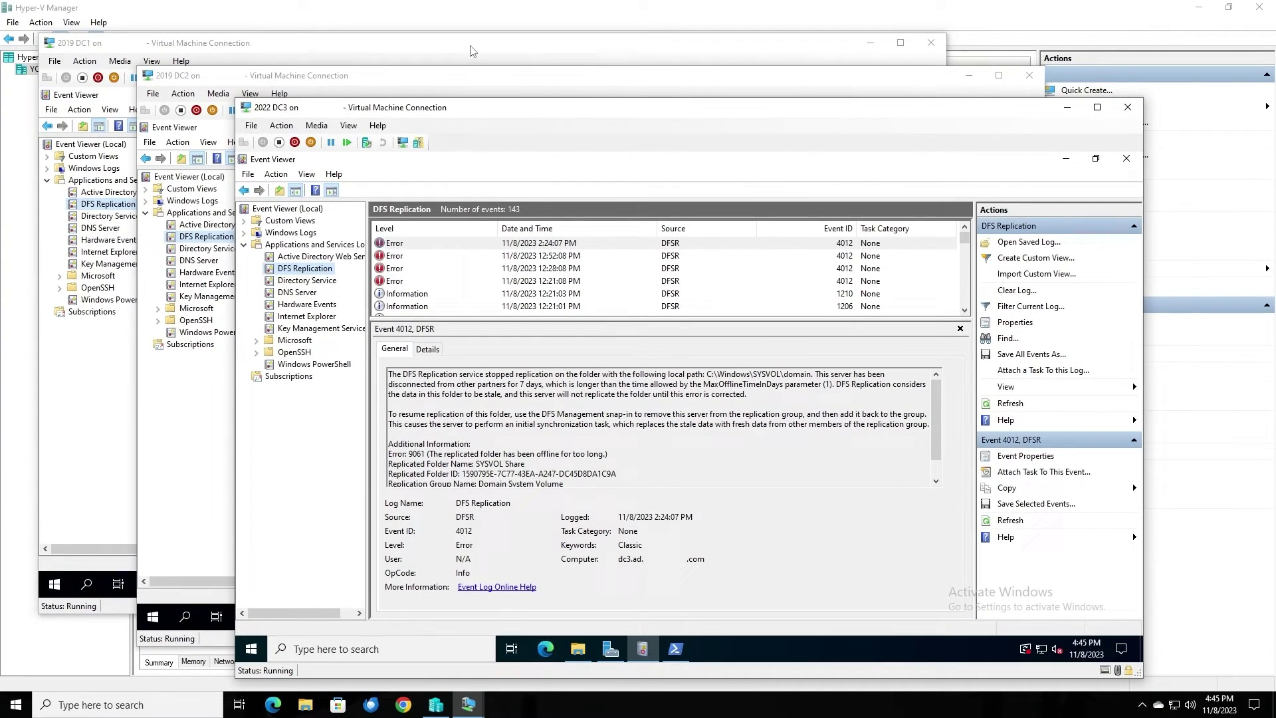
pyautogui.click(470, 50)
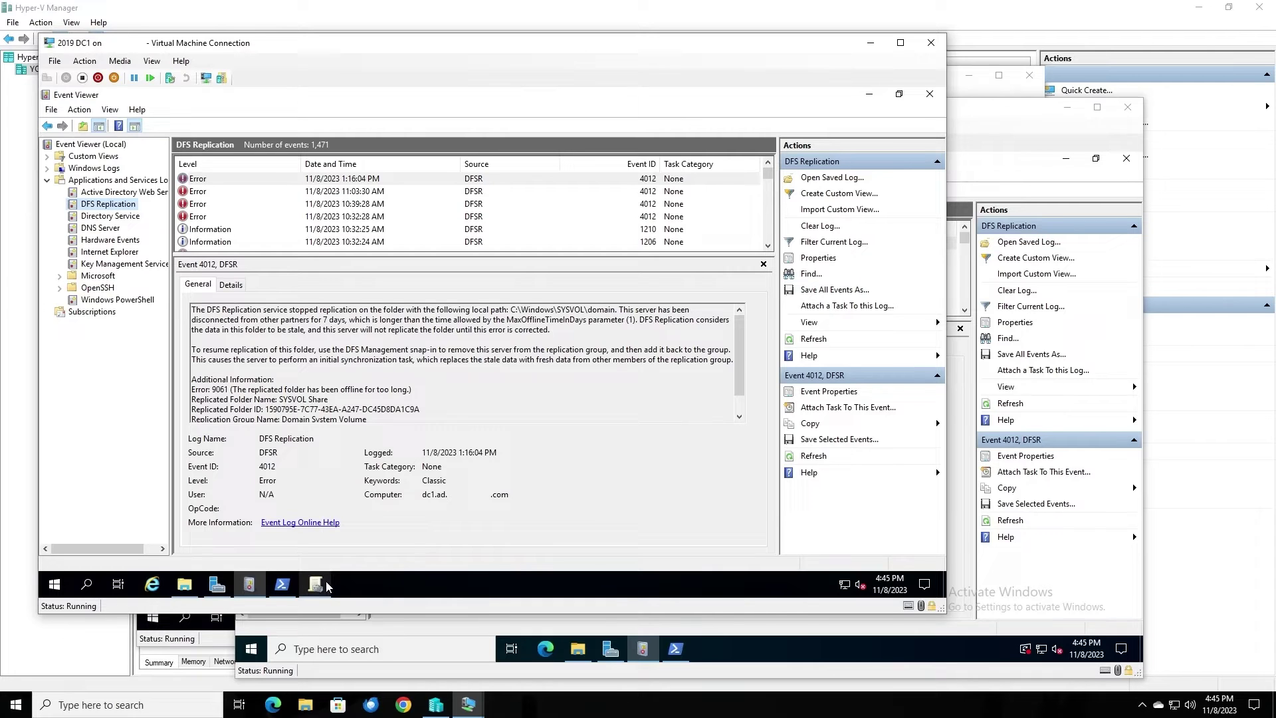
# Bring up Group Policy Management to list the domain's GPOs, Test GPO 1 through 6.
pyautogui.moveTo(319, 585)
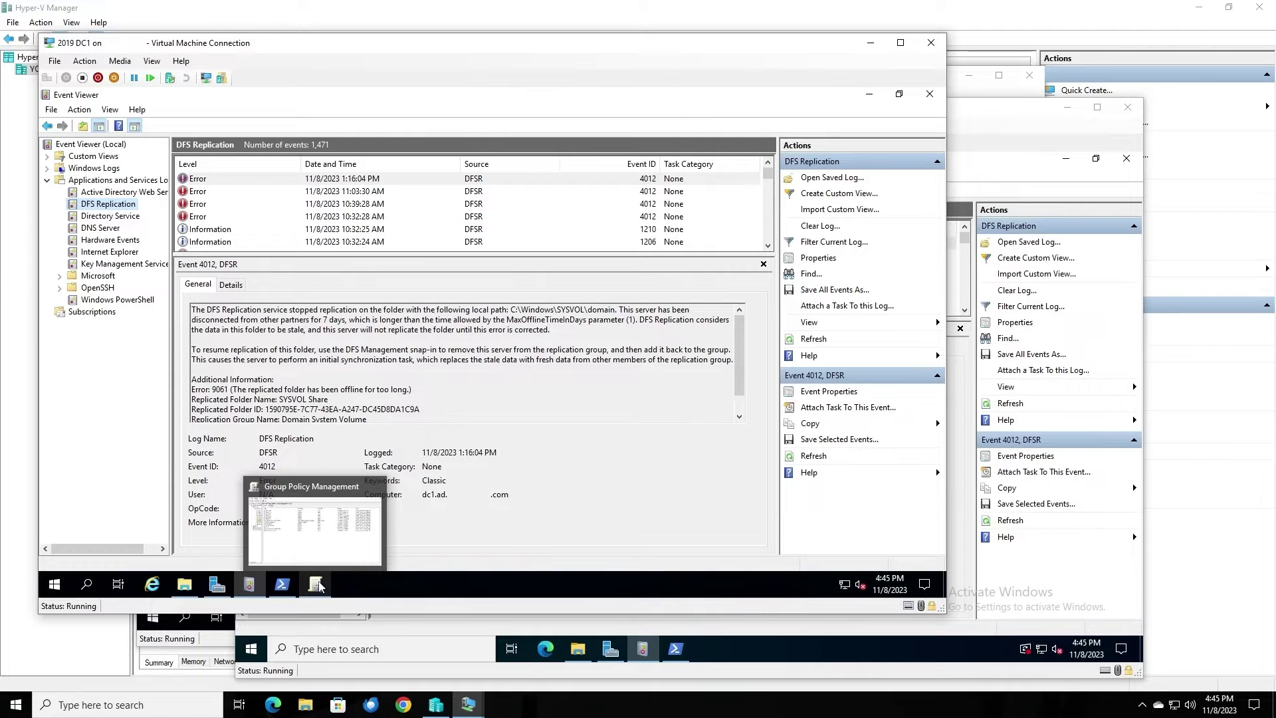
pyautogui.click(319, 585)
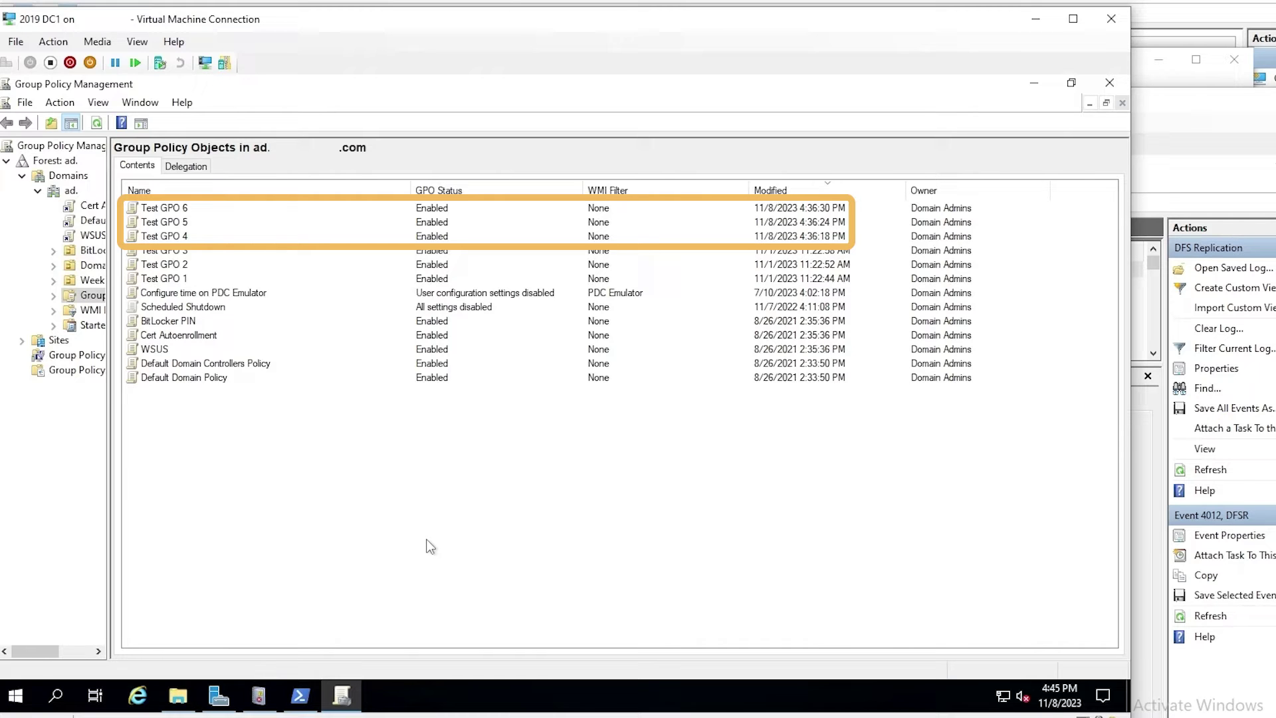
# Compare DC1's SYSVOL Policies folder (13 policy folders) with DC2's, which holds only 10.
pyautogui.click(180, 696)
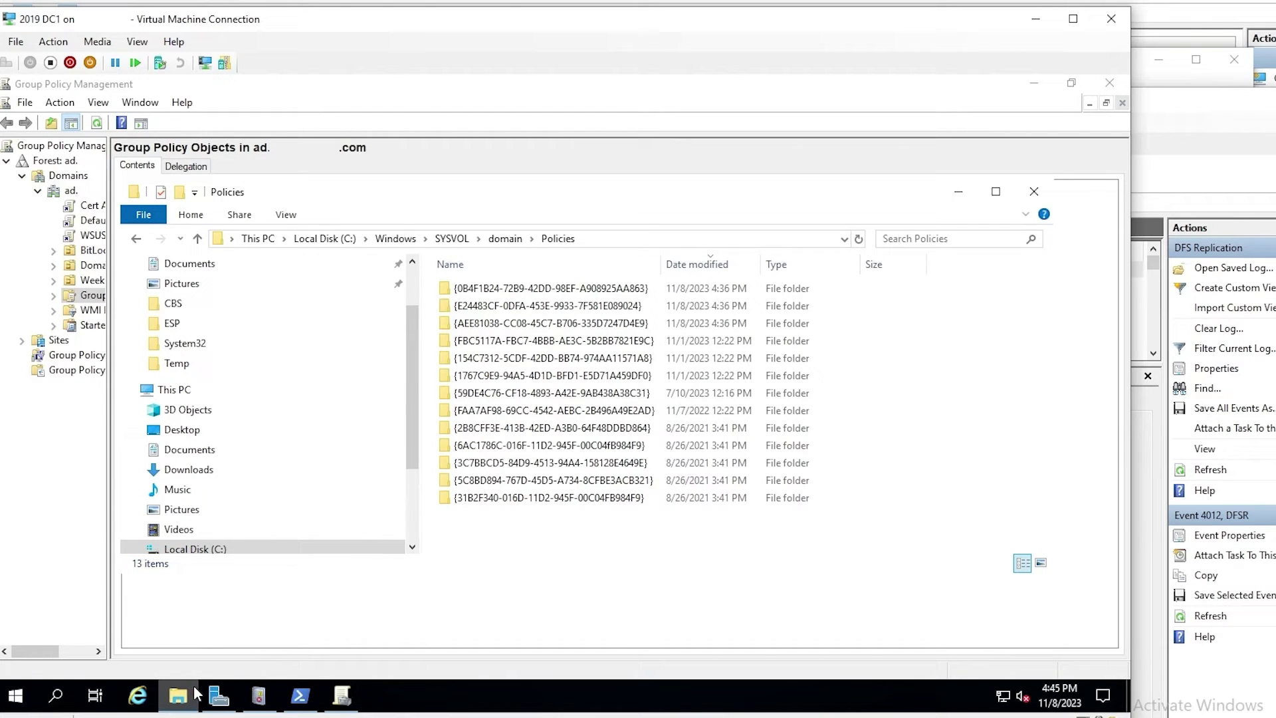
pyautogui.hotkey('alt', 'Tab')
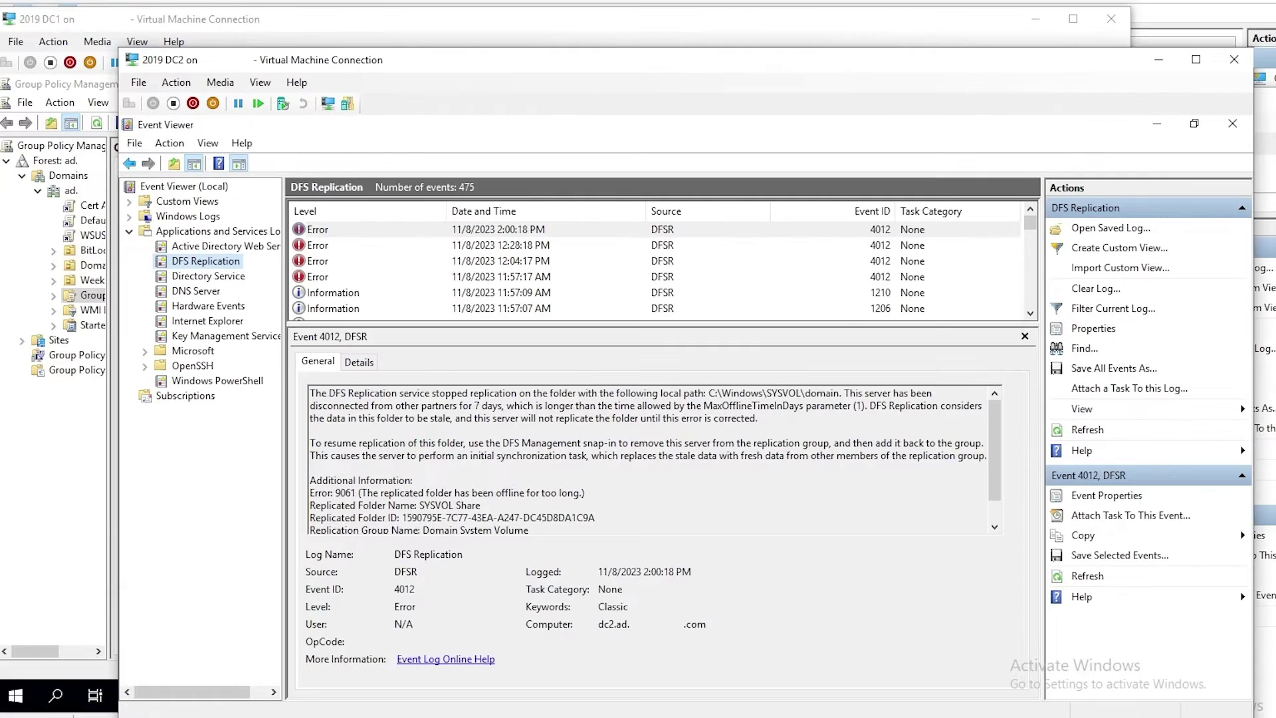
pyautogui.hotkey('alt', 'Tab')
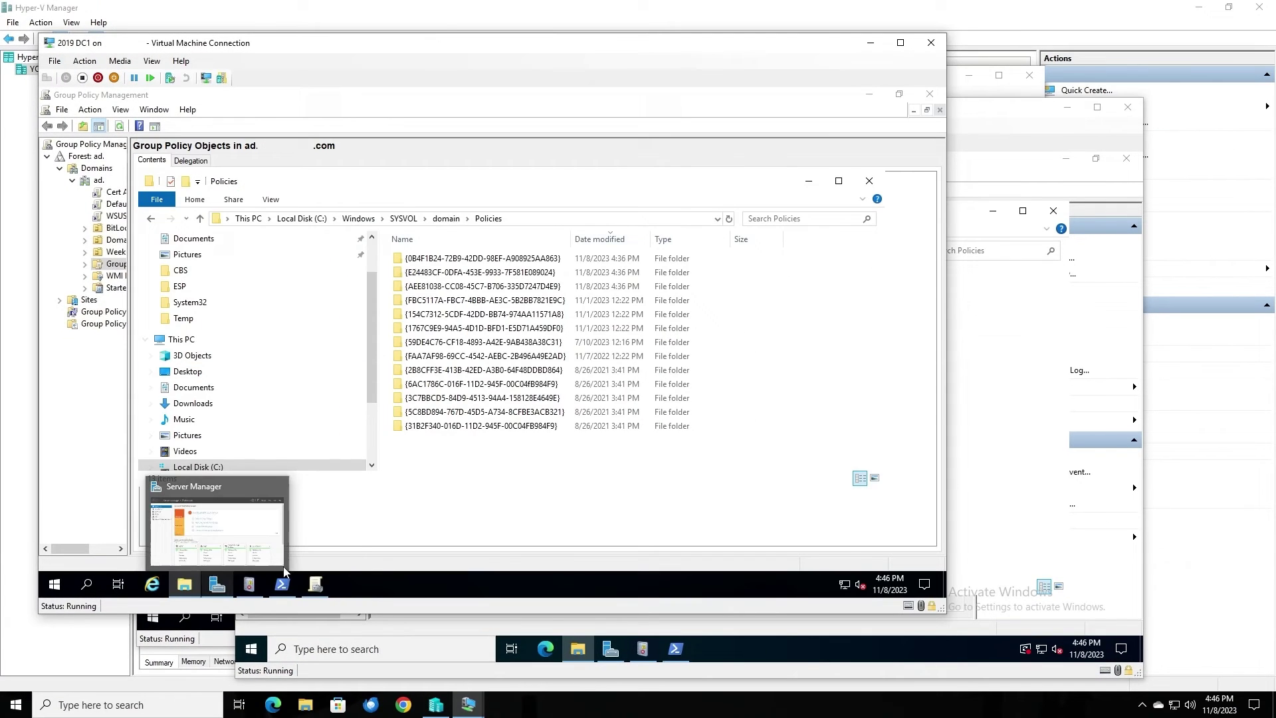
# Launch adsiedit.msc and drill down to Domain Controllers > CN=DC1 > DFSR-LocalSettings > Domain System Volume.
pyautogui.click(282, 584)
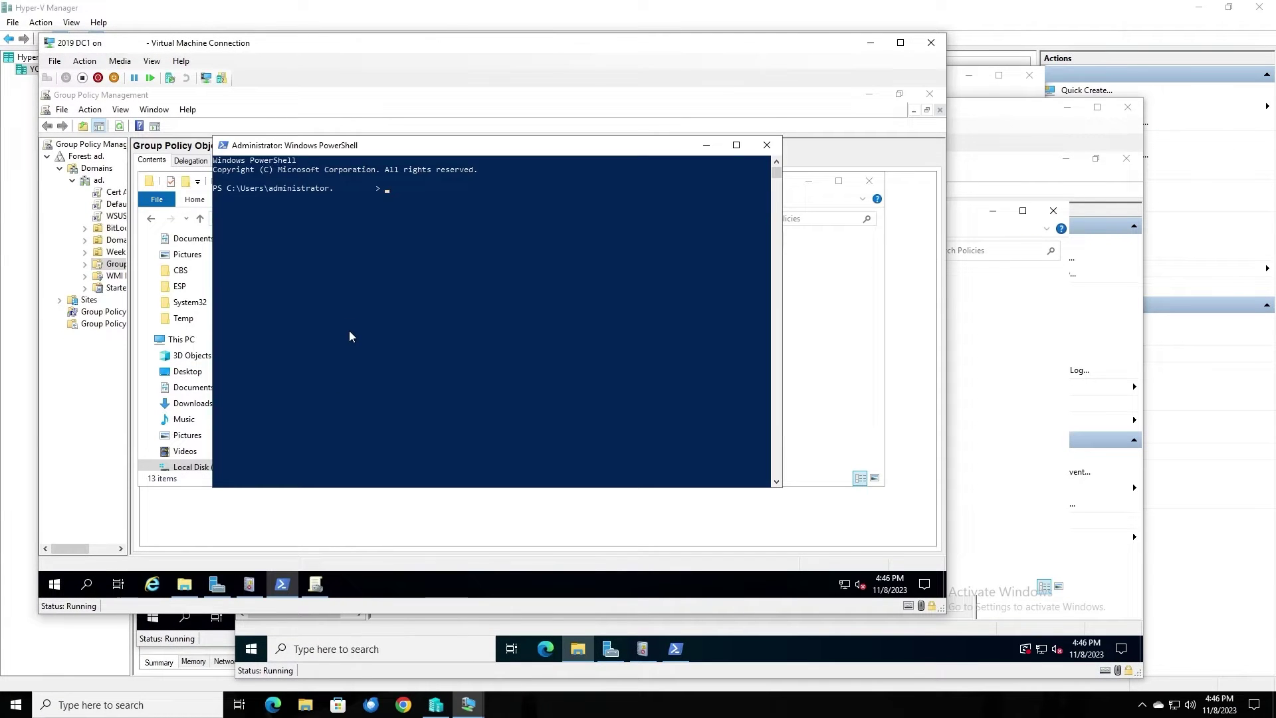
pyautogui.write('adsiedit.')
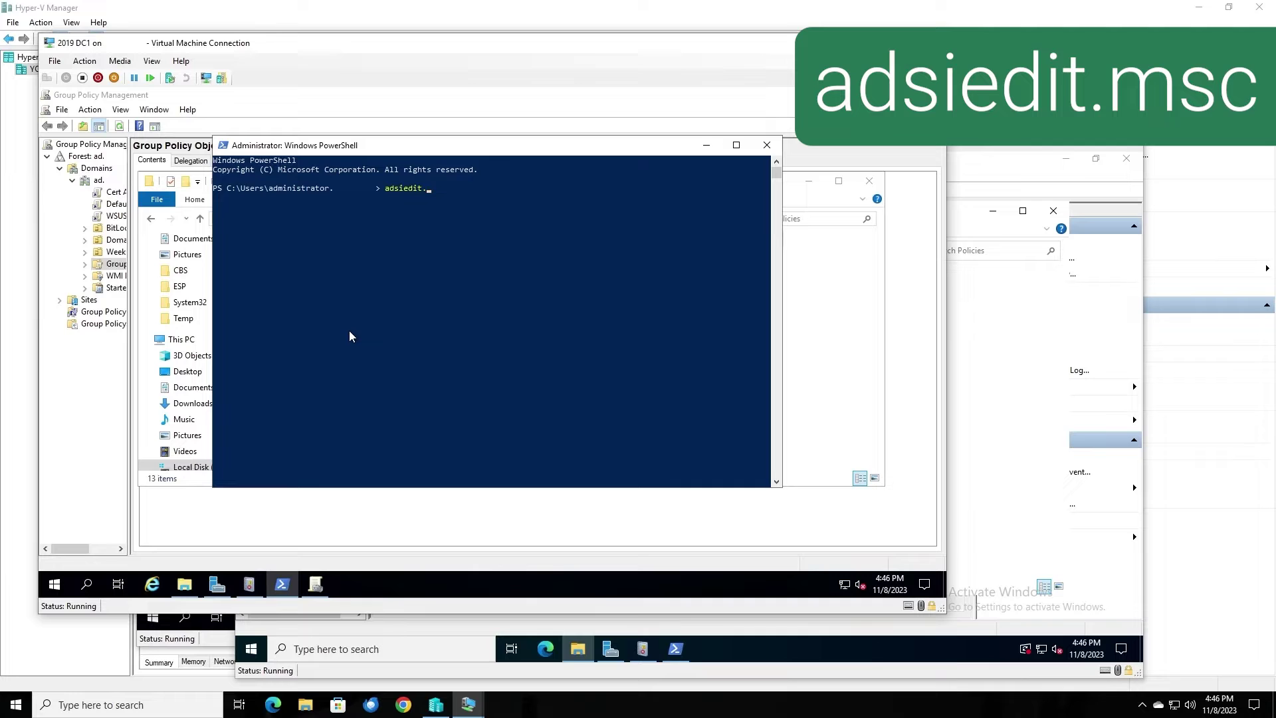
pyautogui.write('msc')
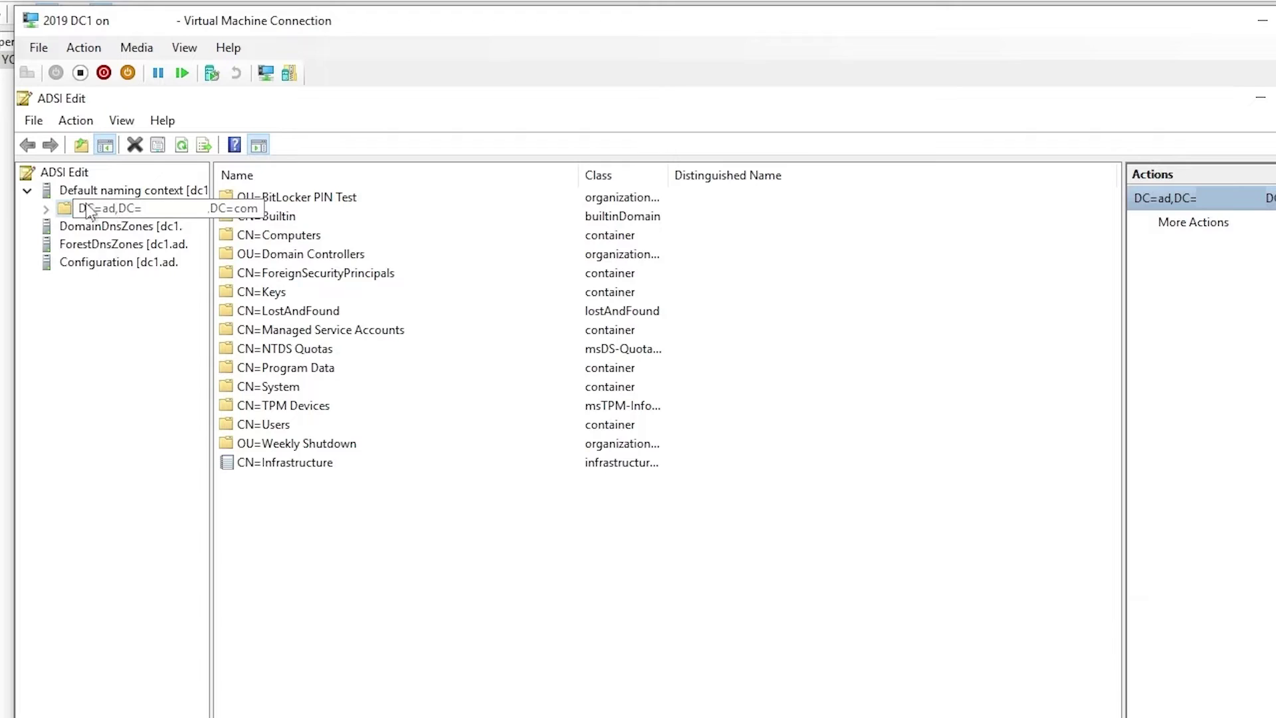
pyautogui.click(47, 208)
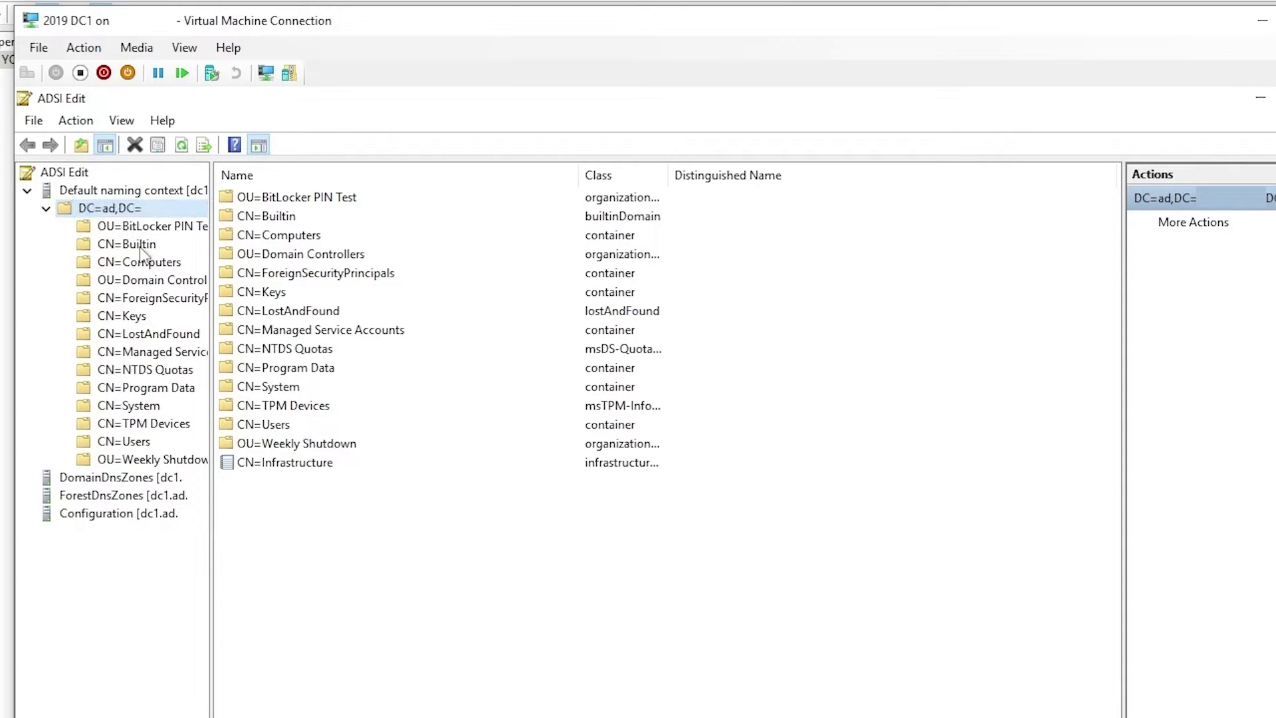
pyautogui.doubleClick(145, 281)
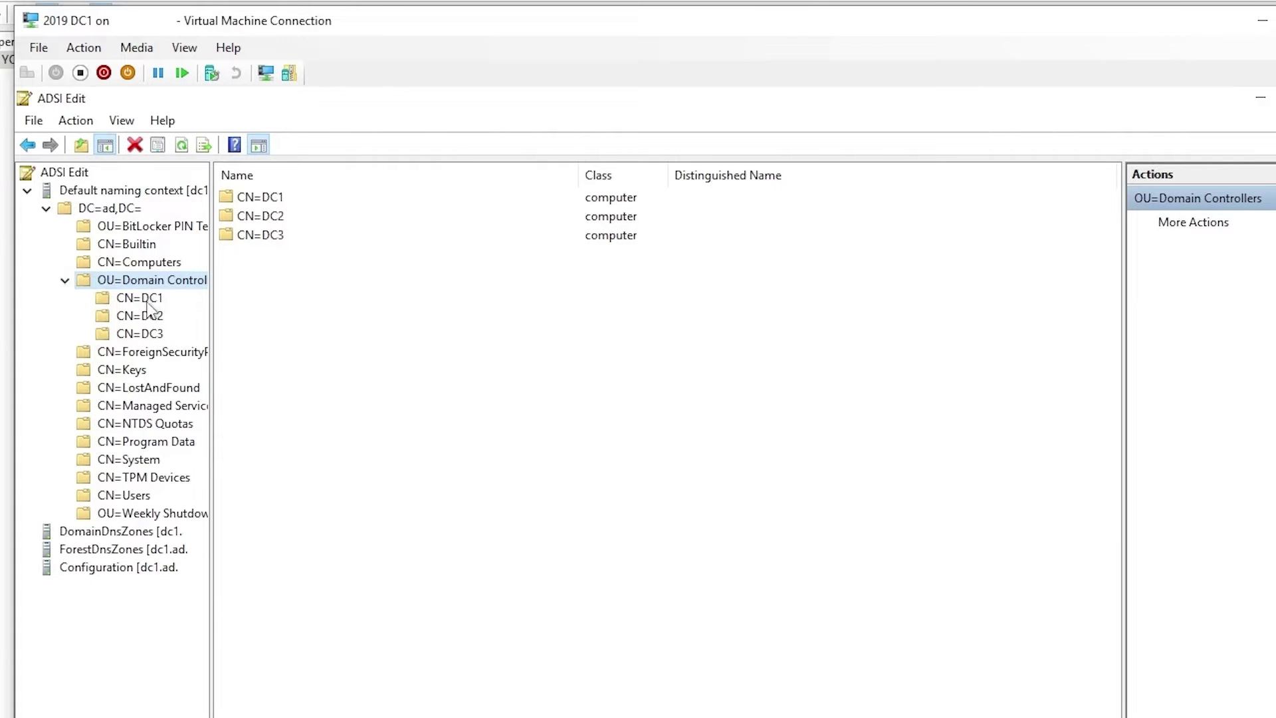
pyautogui.doubleClick(145, 299)
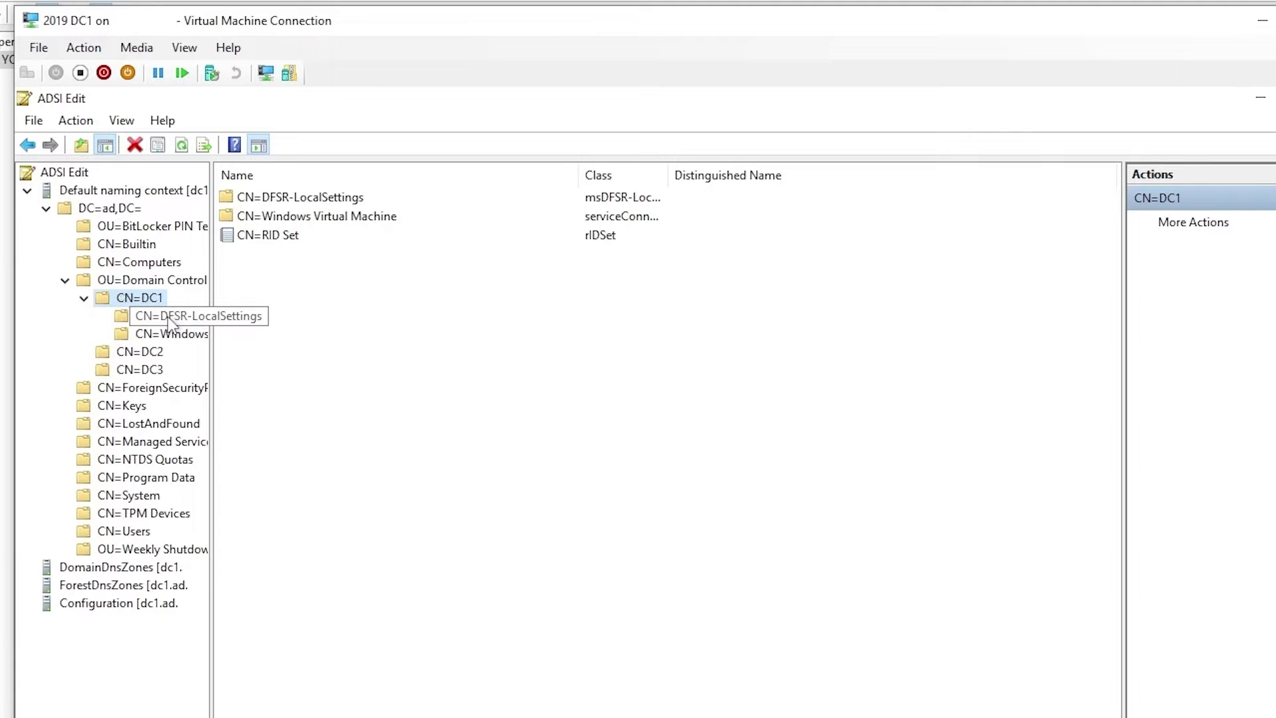
pyautogui.doubleClick(167, 317)
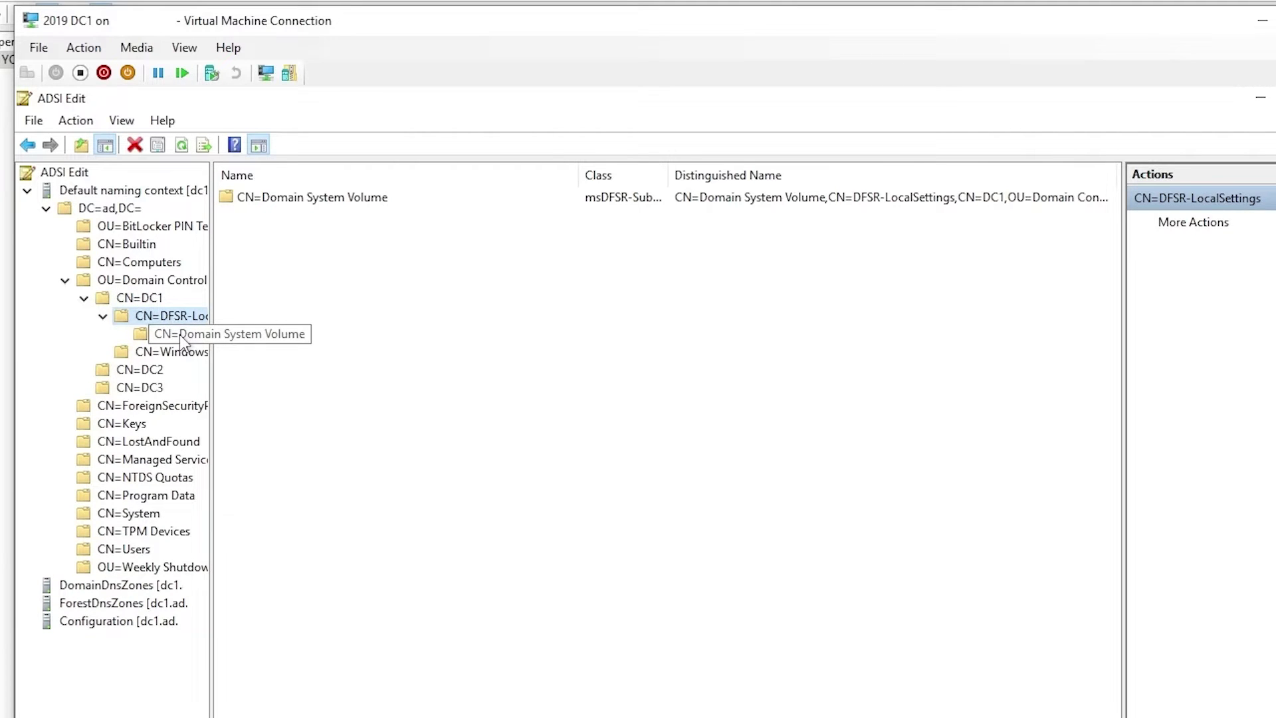
pyautogui.click(181, 335)
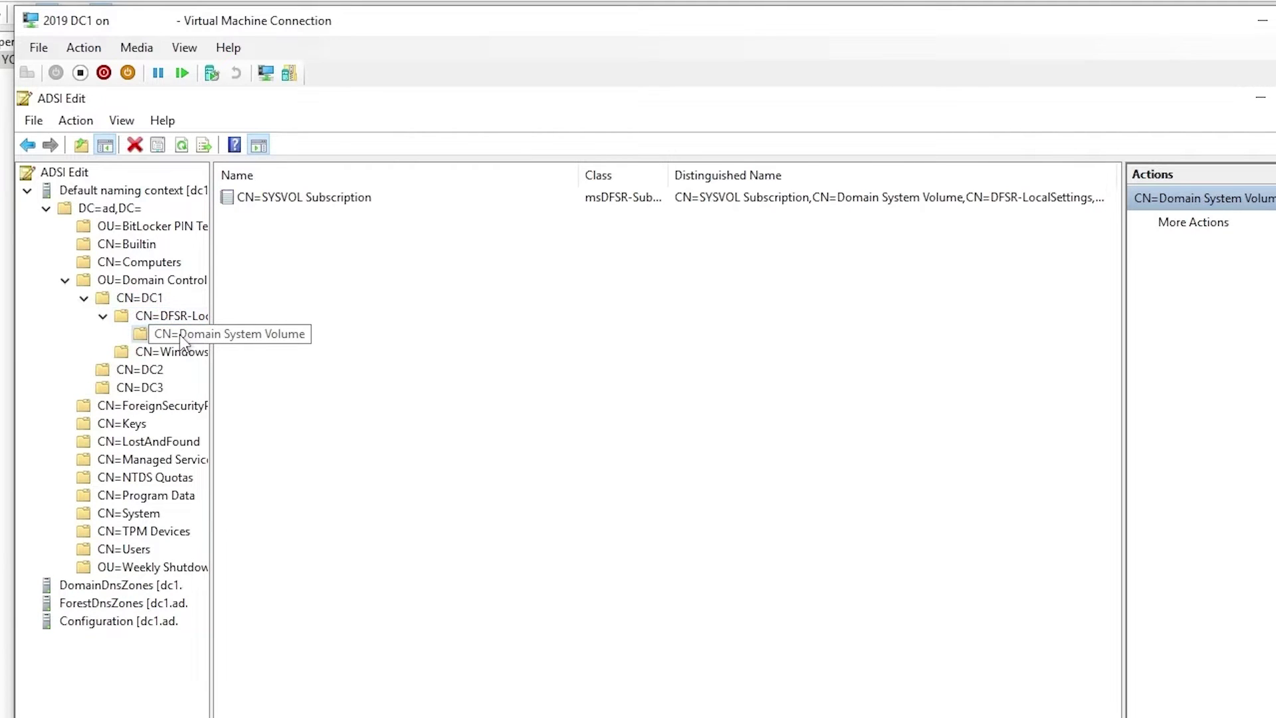
# Change msDFSR-Enabled to False in DC1's SYSVOL Subscription properties.
pyautogui.rightClick(286, 196)
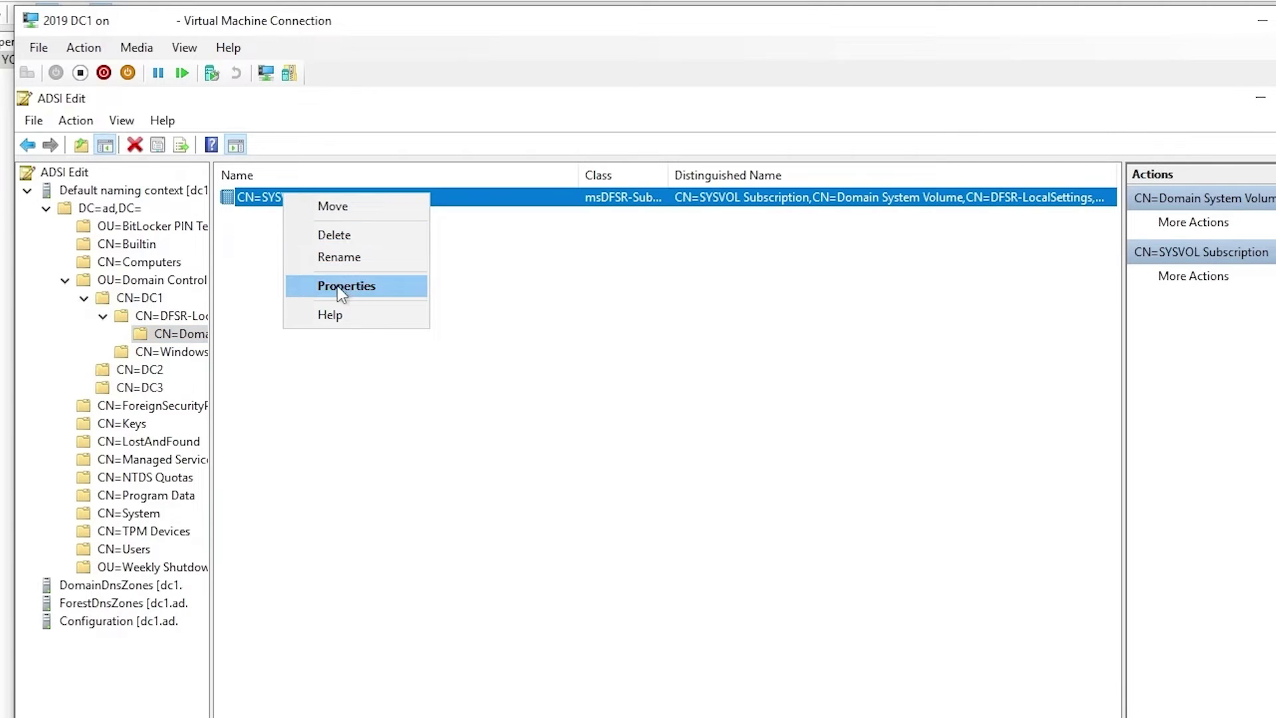
pyautogui.click(337, 287)
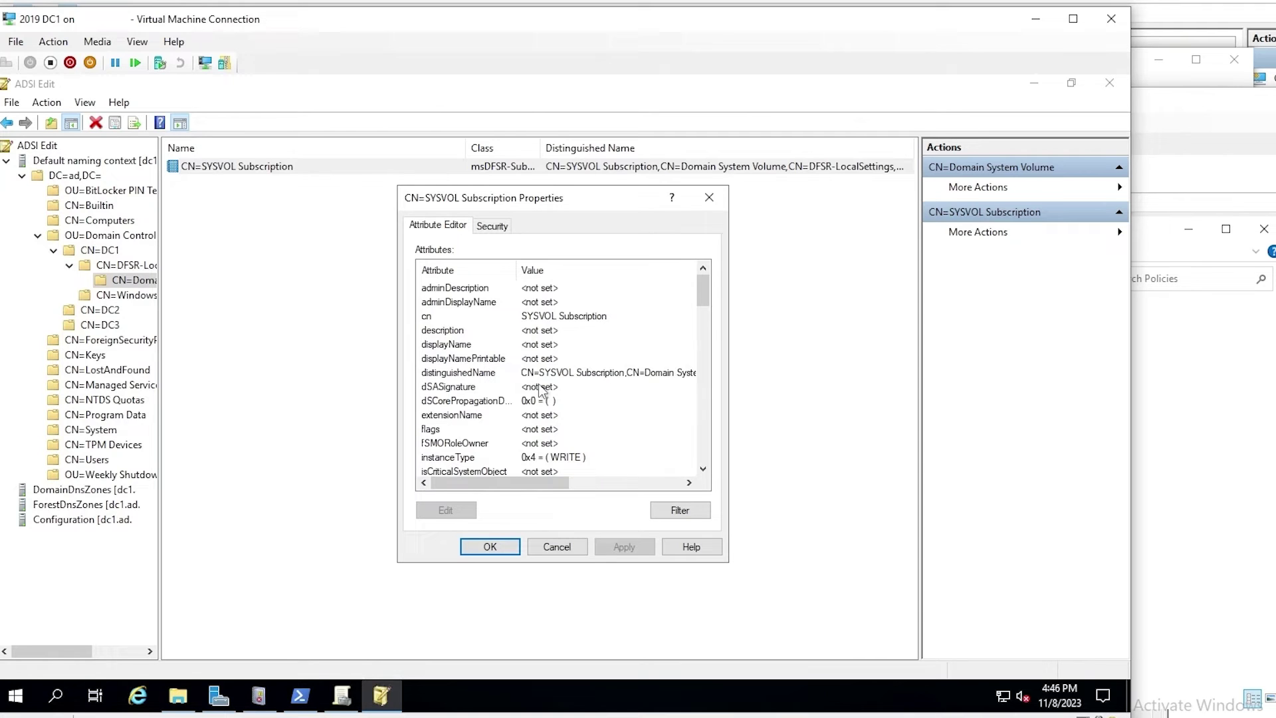
pyautogui.scroll(-4, 539, 389)
pyautogui.scroll(-1, 540, 389)
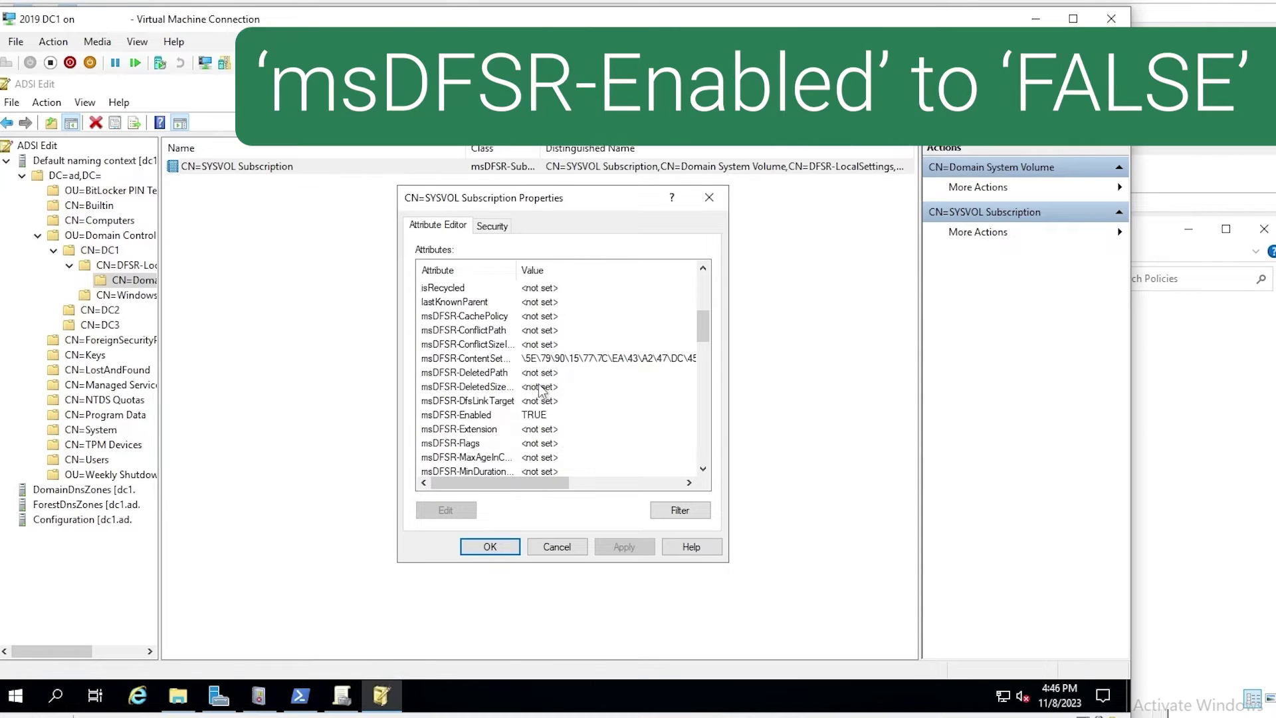
pyautogui.doubleClick(478, 416)
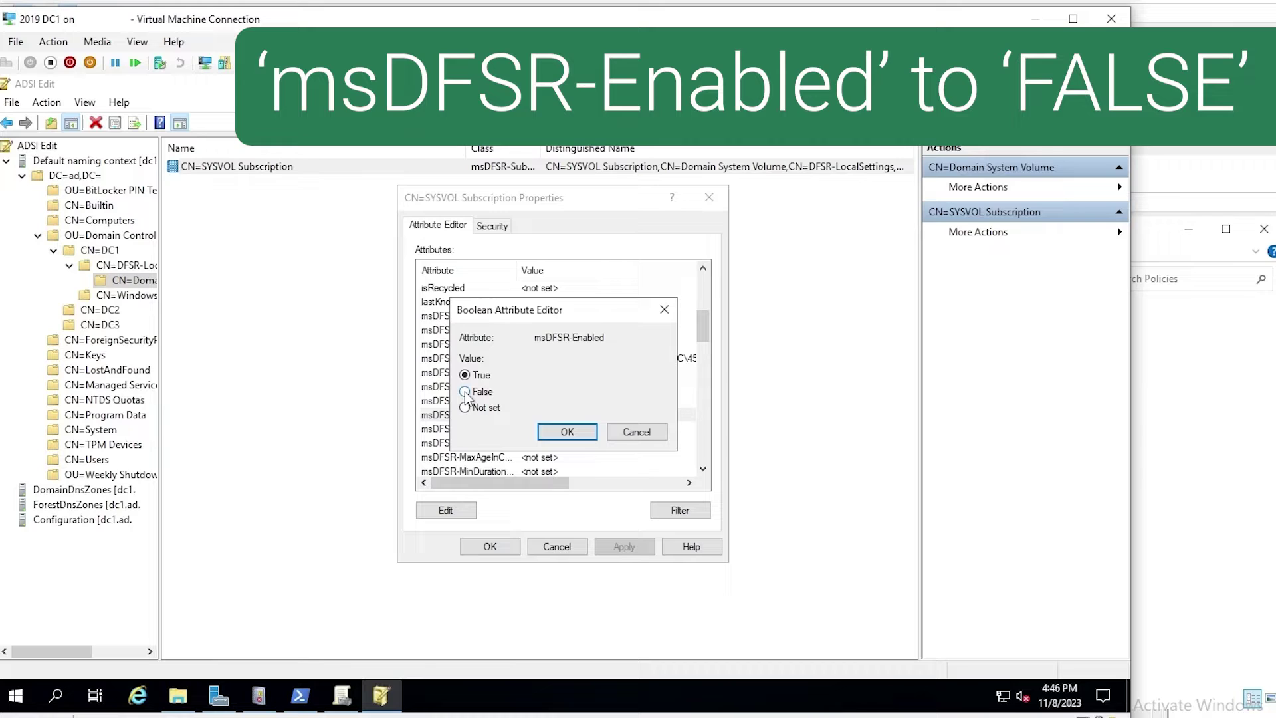
pyautogui.click(465, 392)
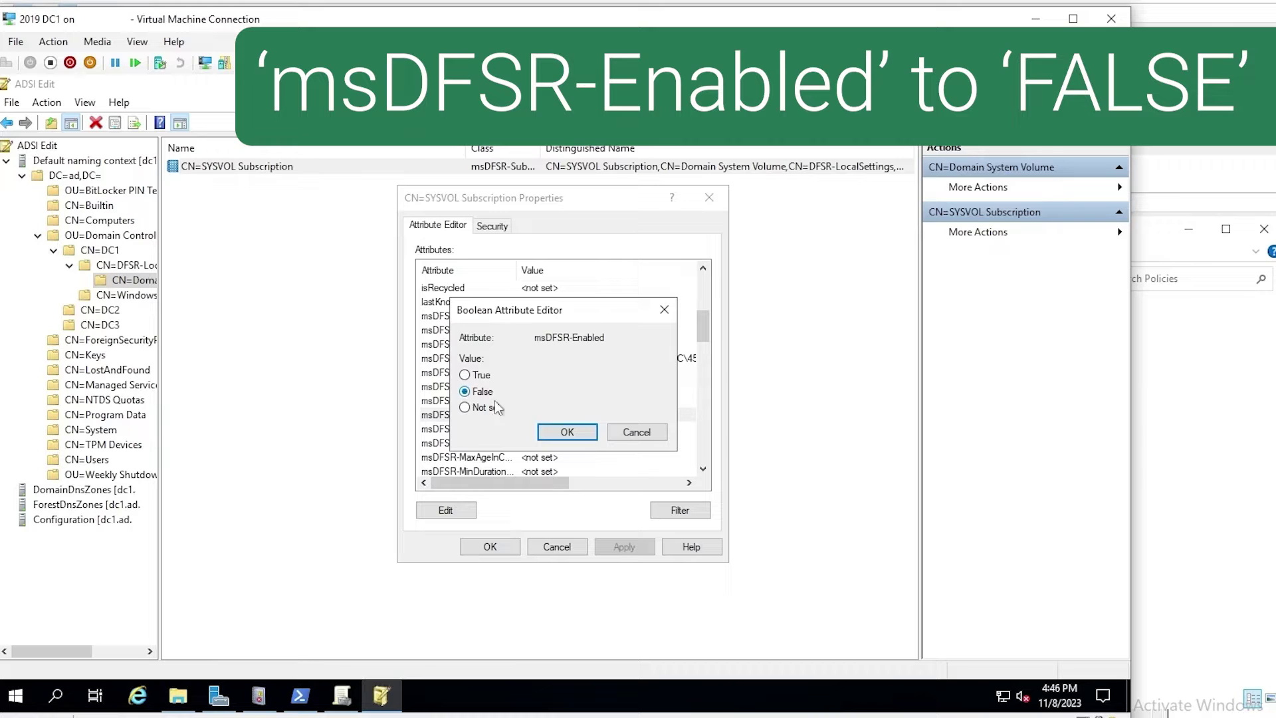
pyautogui.click(567, 434)
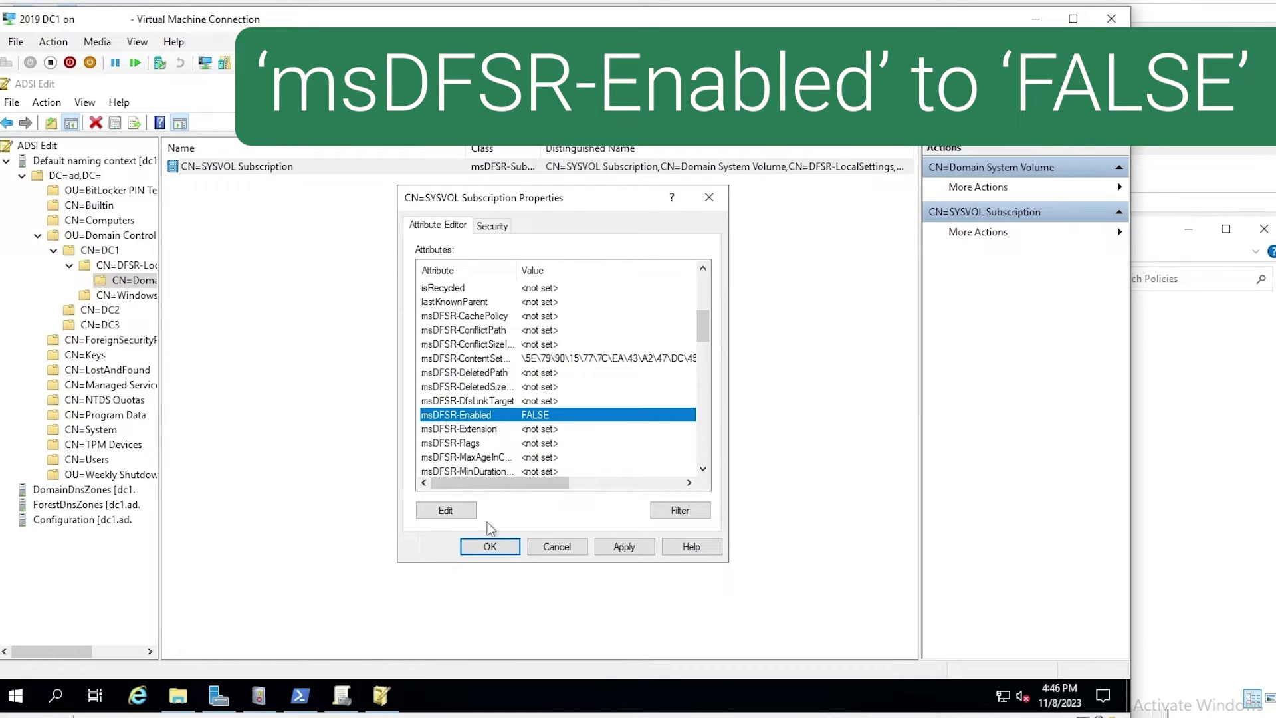
# Save DC1's change, then set msDFSR-Enabled to False on DC2's SYSVOL Subscription.
pyautogui.click(489, 547)
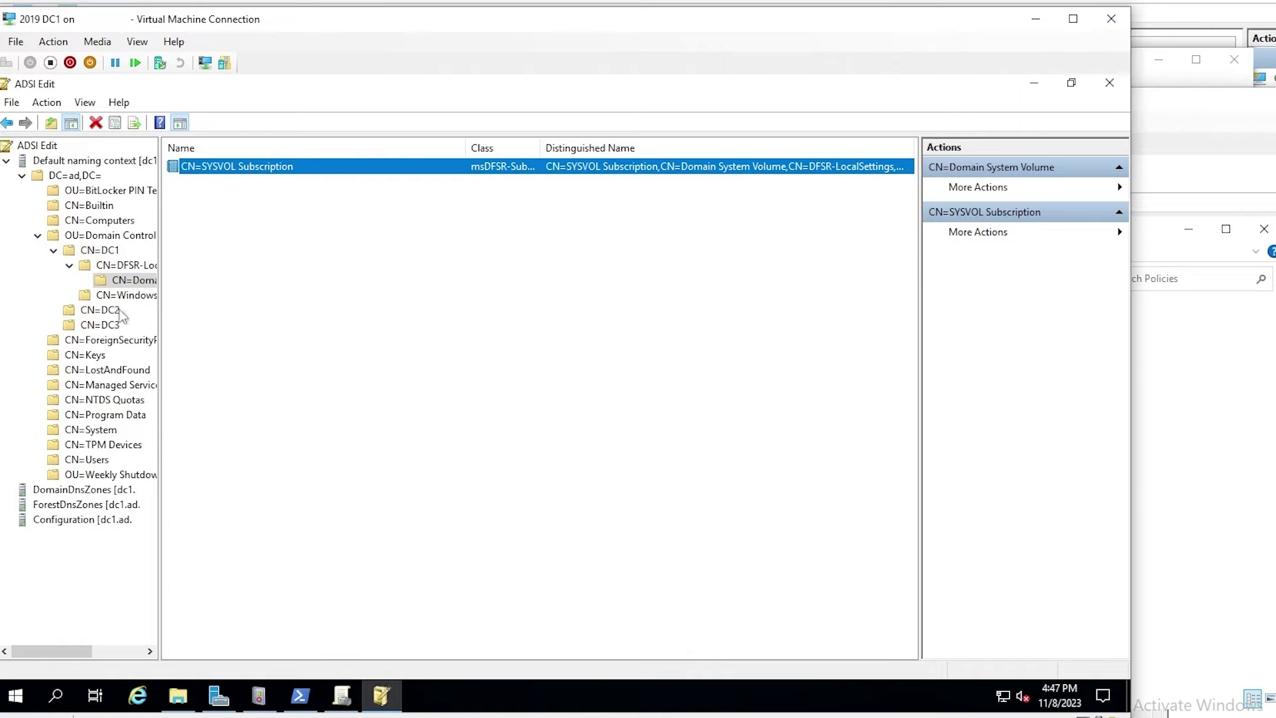
pyautogui.click(101, 312)
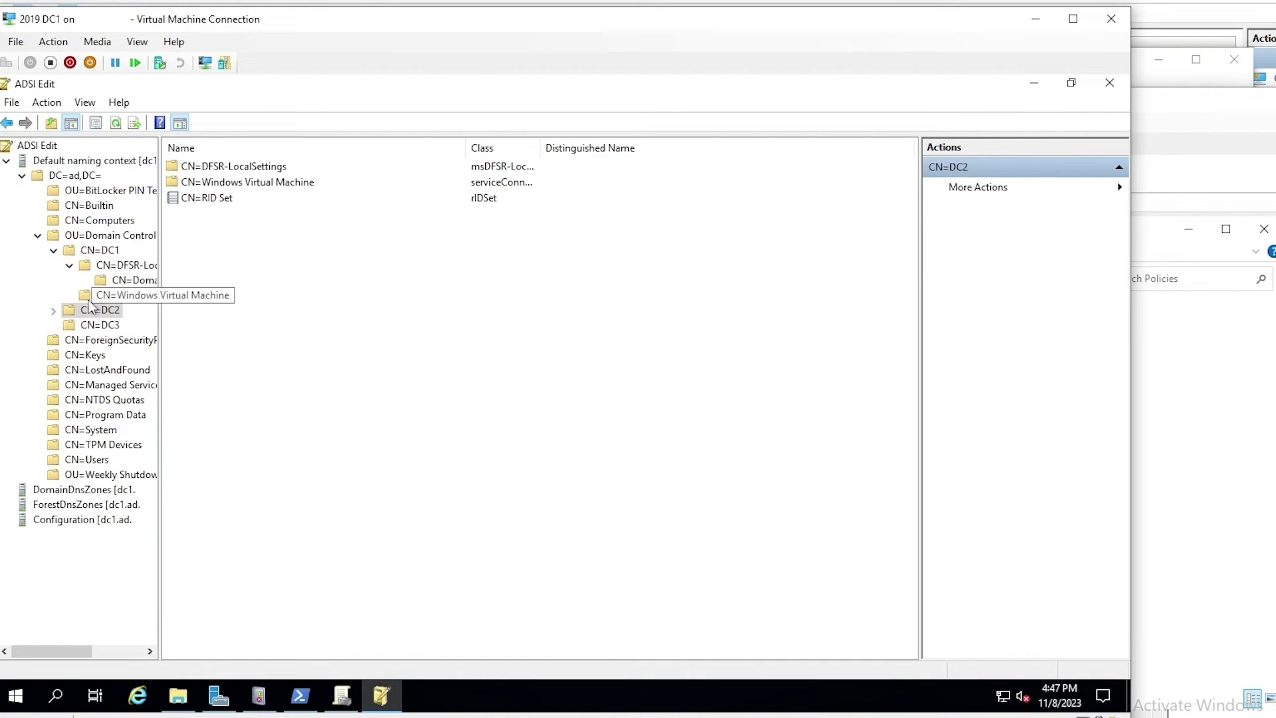
pyautogui.doubleClick(217, 167)
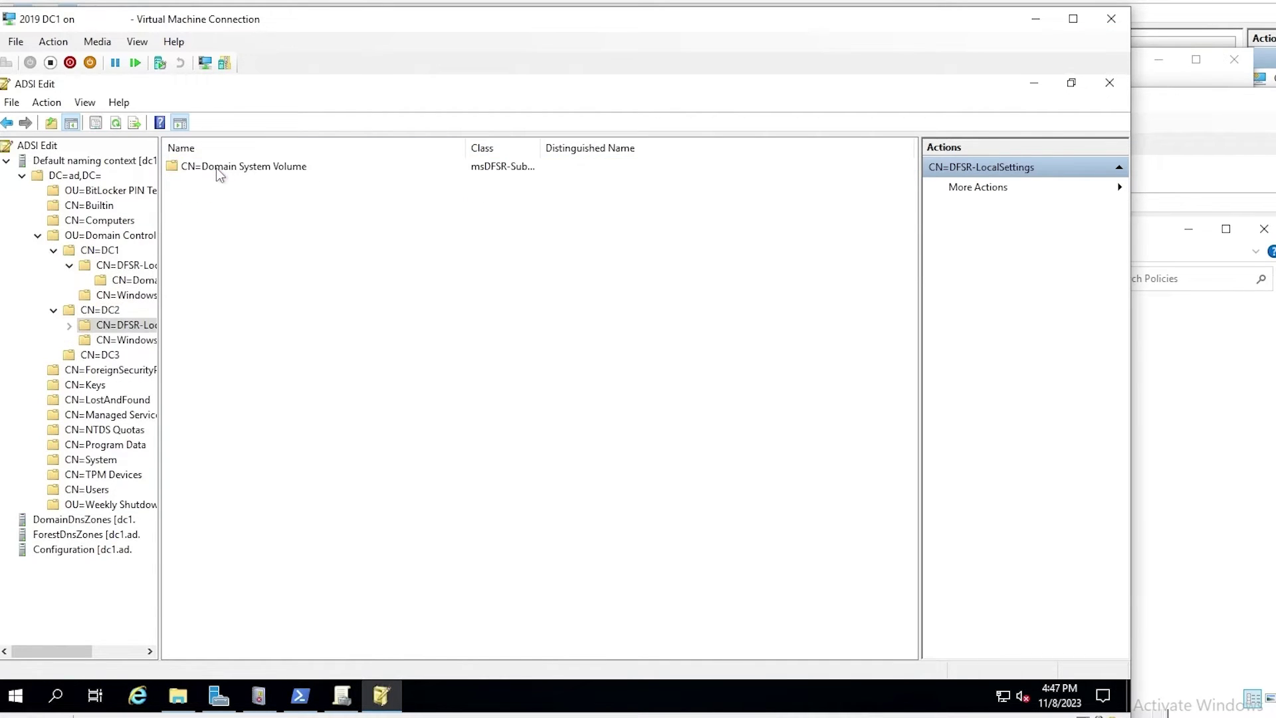
pyautogui.doubleClick(217, 168)
pyautogui.doubleClick(217, 167)
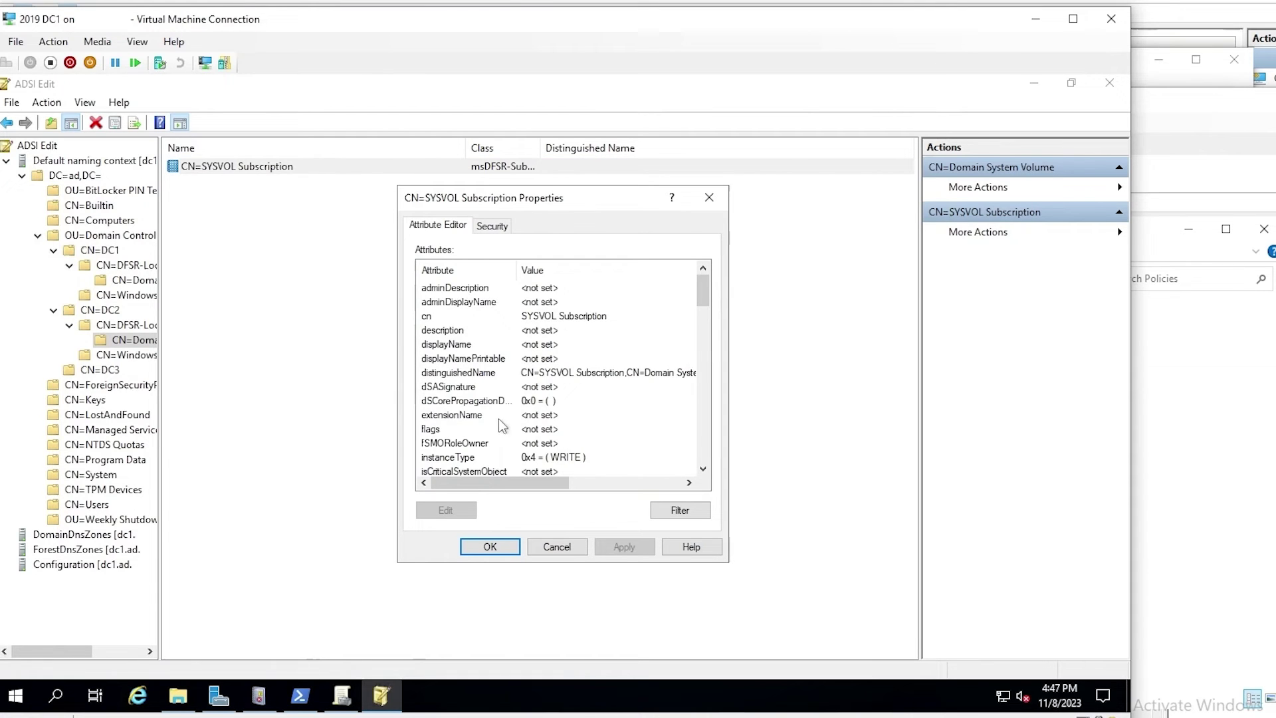
pyautogui.scroll(-7, 476, 401)
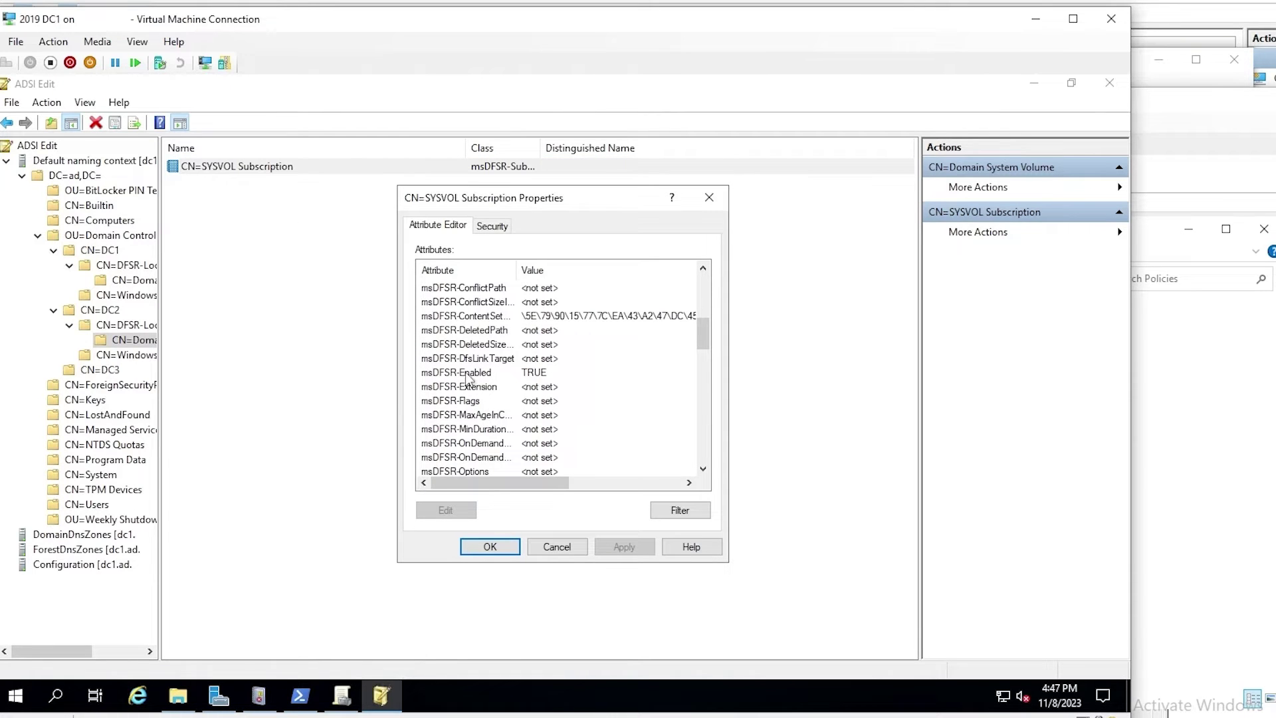
pyautogui.click(468, 373)
pyautogui.doubleClick(468, 373)
pyautogui.click(465, 391)
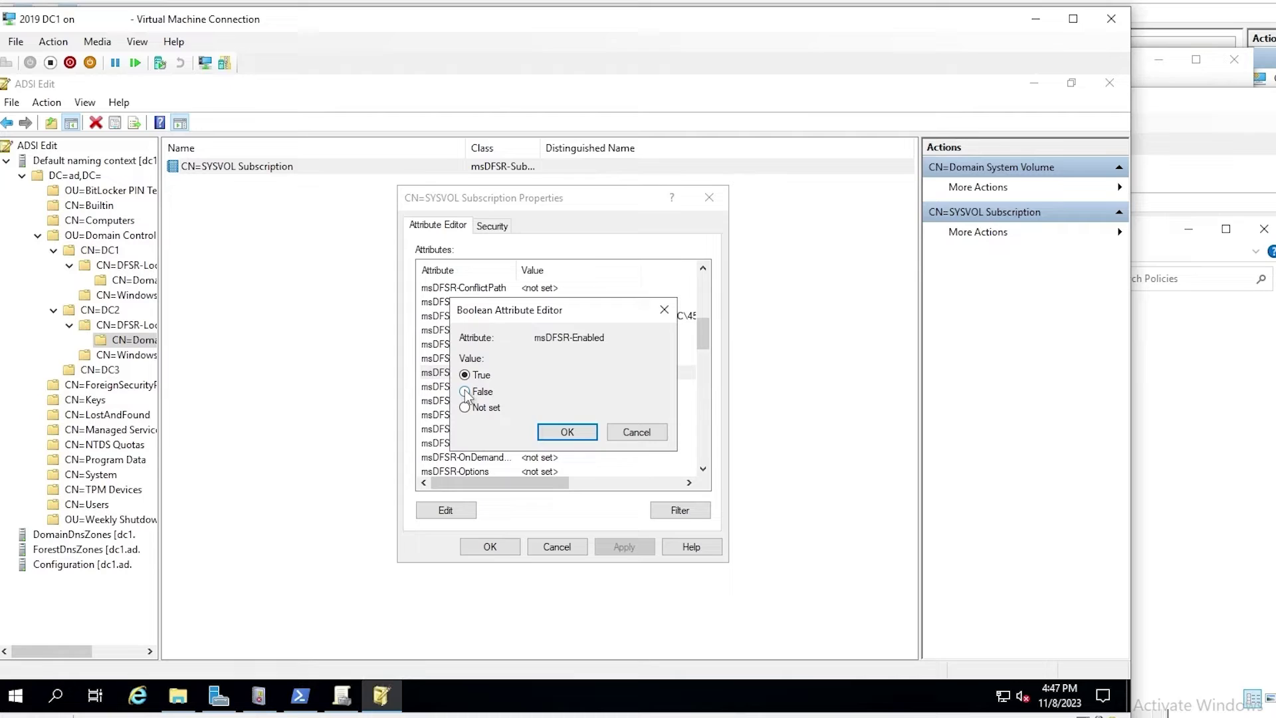
pyautogui.click(567, 432)
pyautogui.click(490, 546)
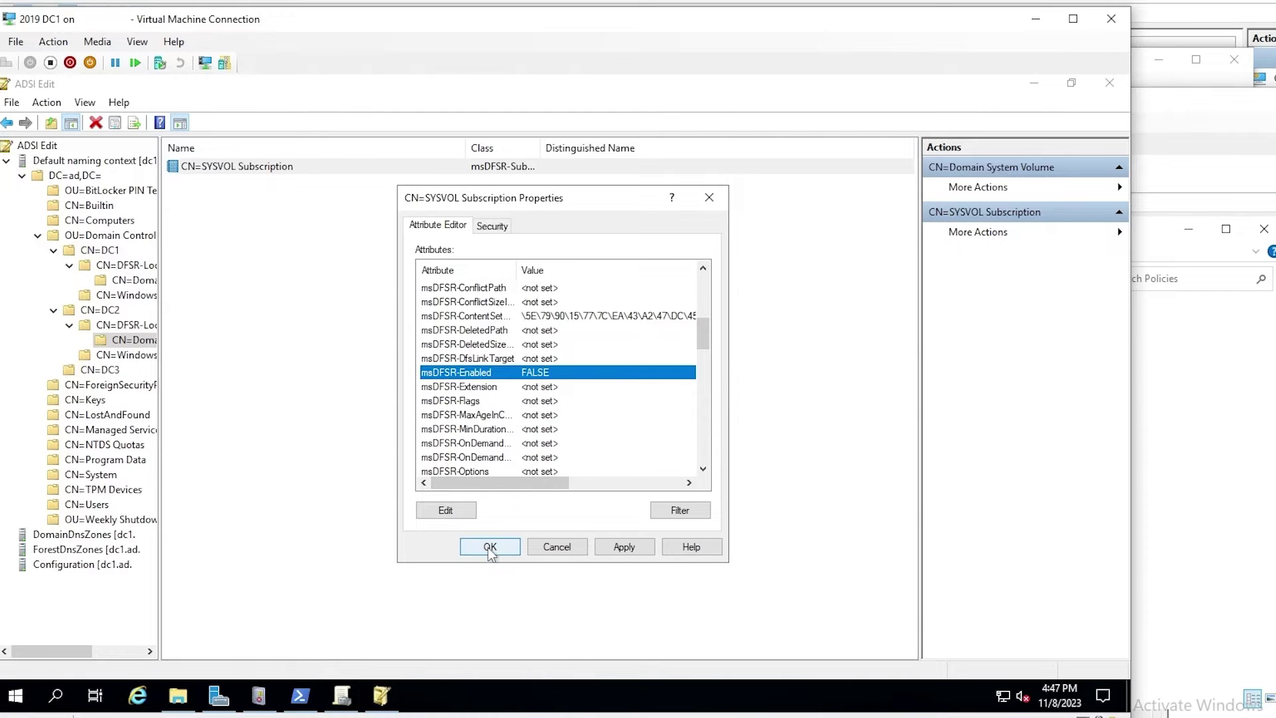
# Set msDFSR-Enabled to False on DC3's SYSVOL Subscription object and save it.
pyautogui.click(93, 369)
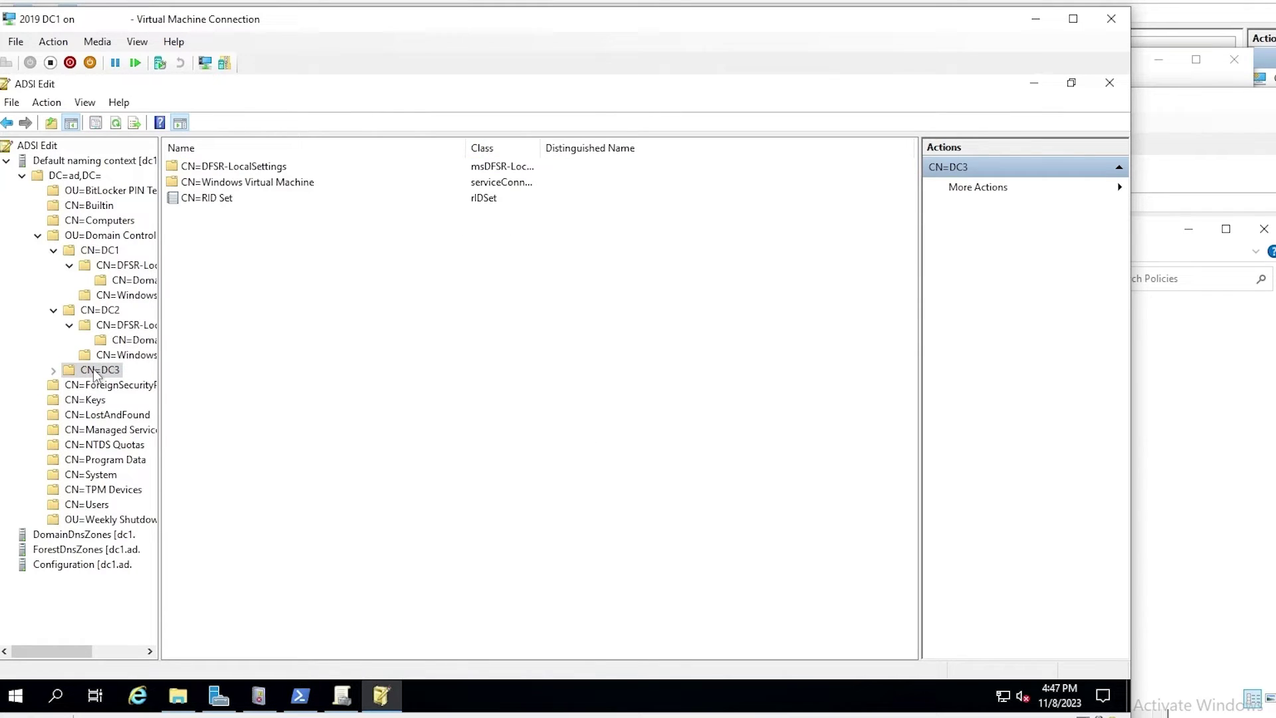
pyautogui.doubleClick(211, 172)
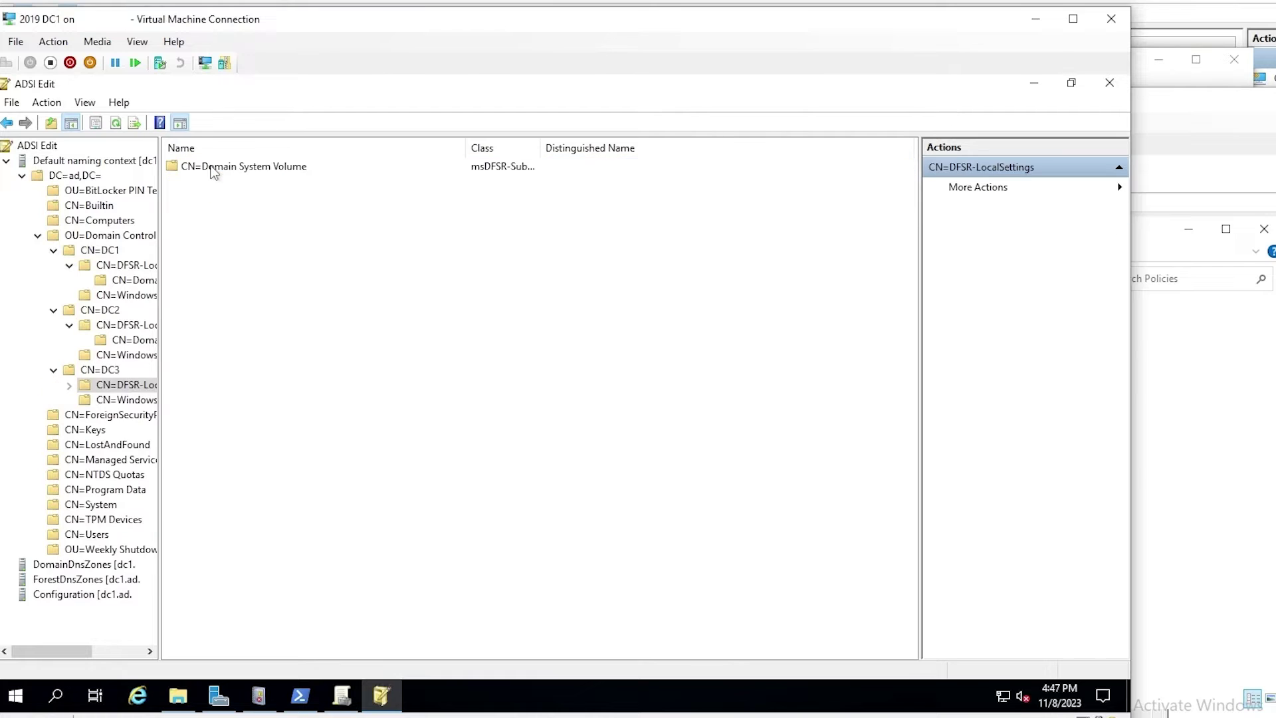
pyautogui.doubleClick(212, 171)
pyautogui.click(213, 171)
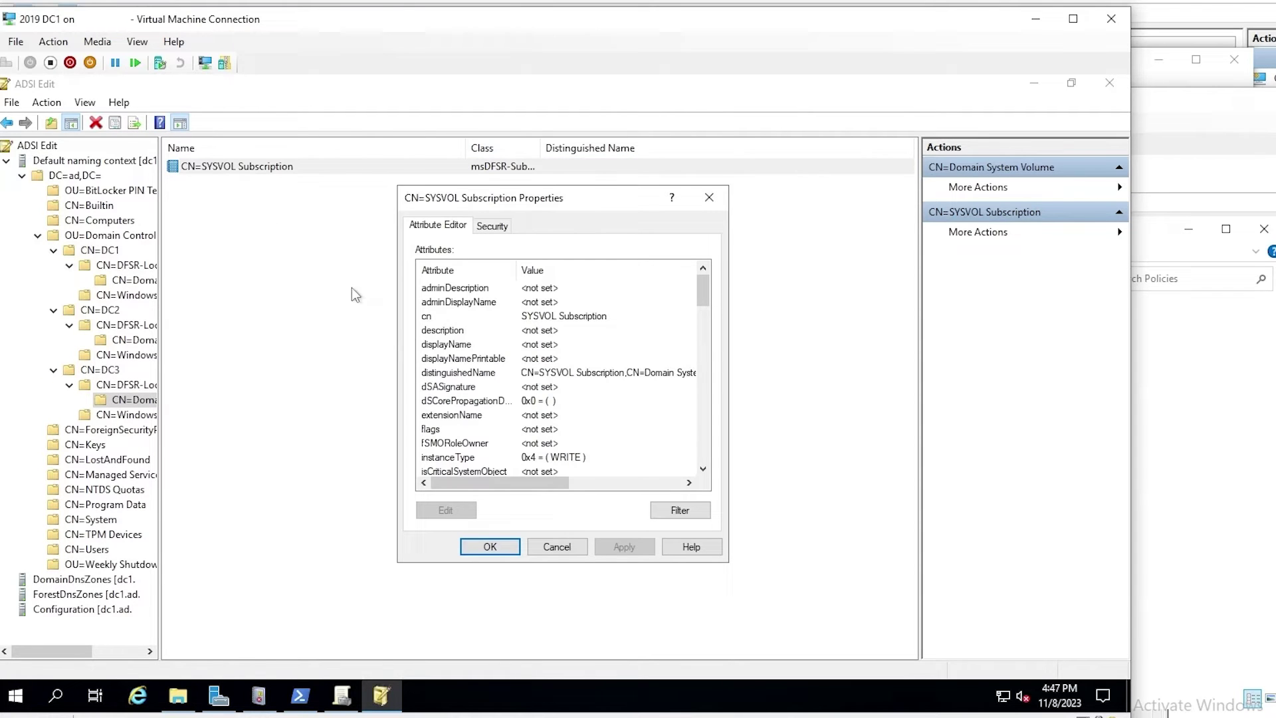
pyautogui.scroll(-7, 466, 397)
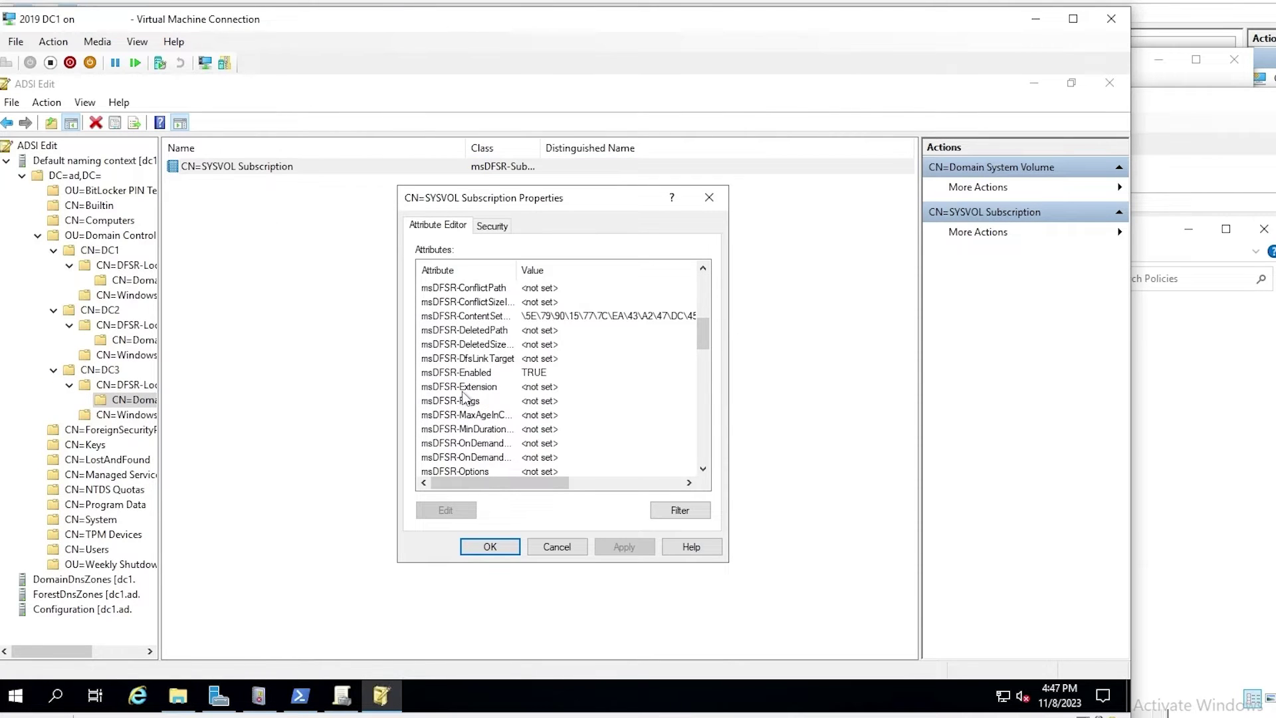
pyautogui.doubleClick(464, 373)
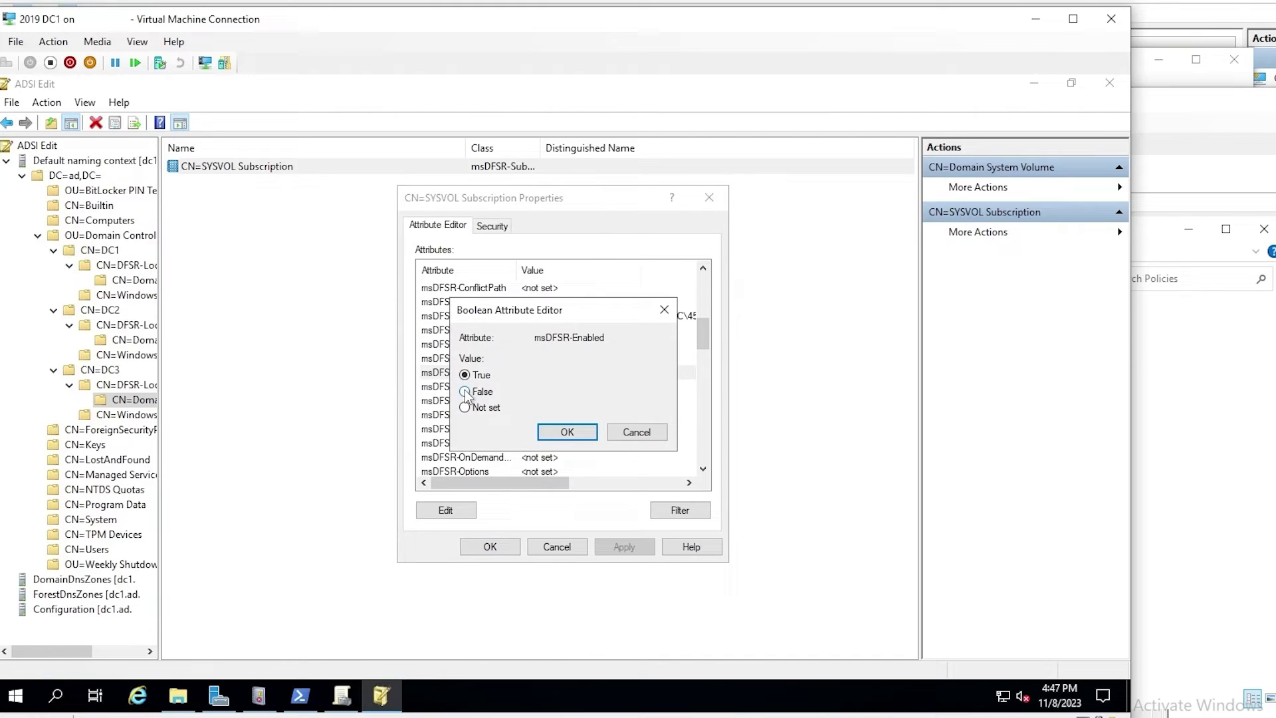
pyautogui.click(465, 391)
pyautogui.click(578, 433)
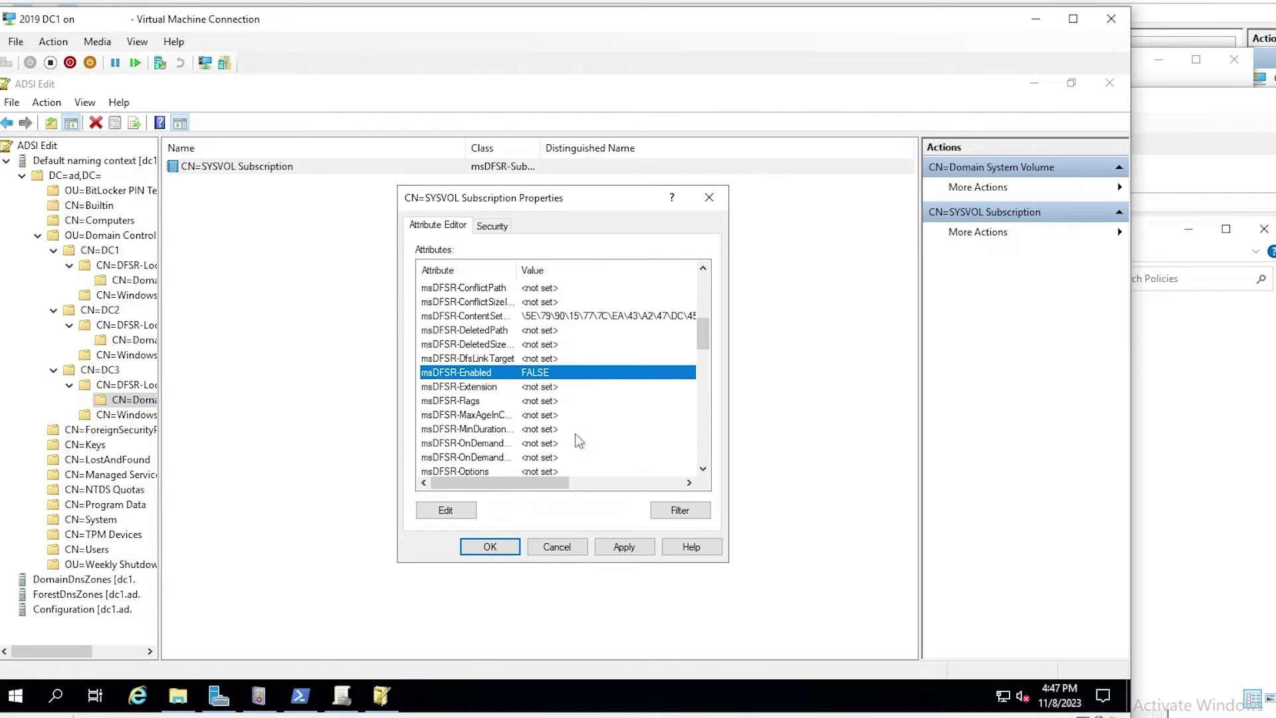
pyautogui.click(483, 547)
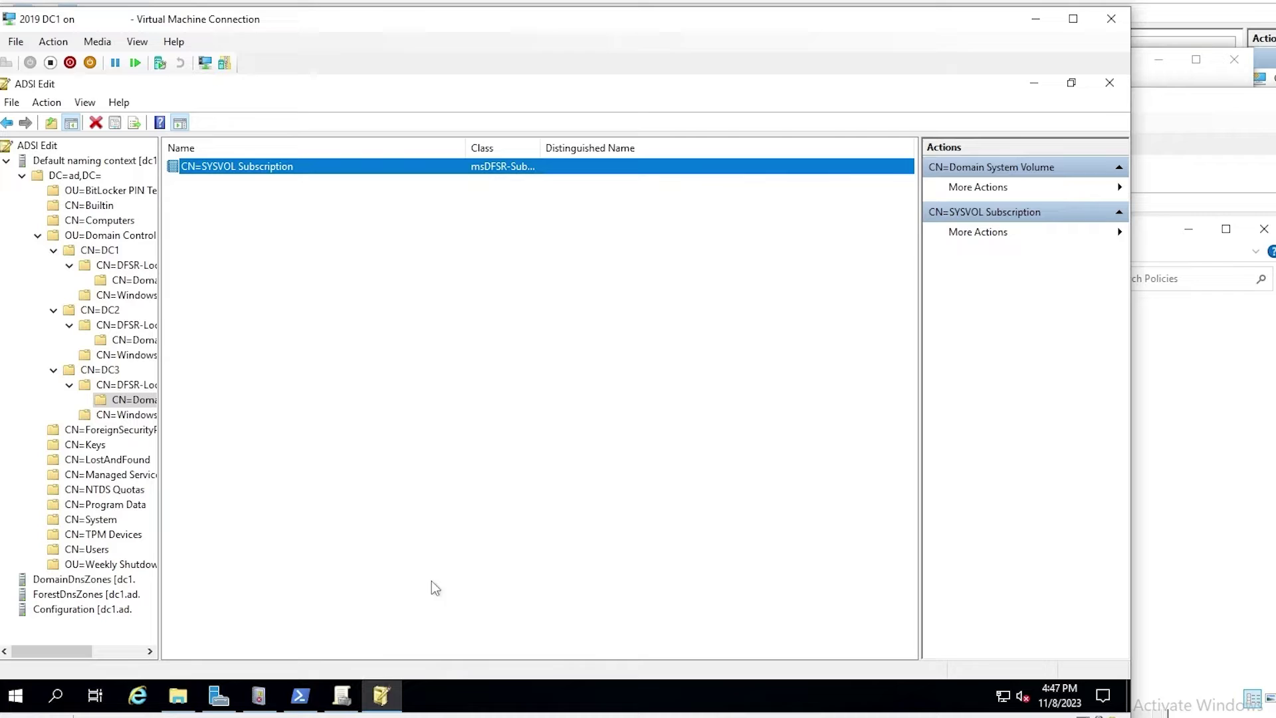
# Run repadmin /syncall /APed in the admin PowerShell window to force-sync all partitions.
pyautogui.click(300, 695)
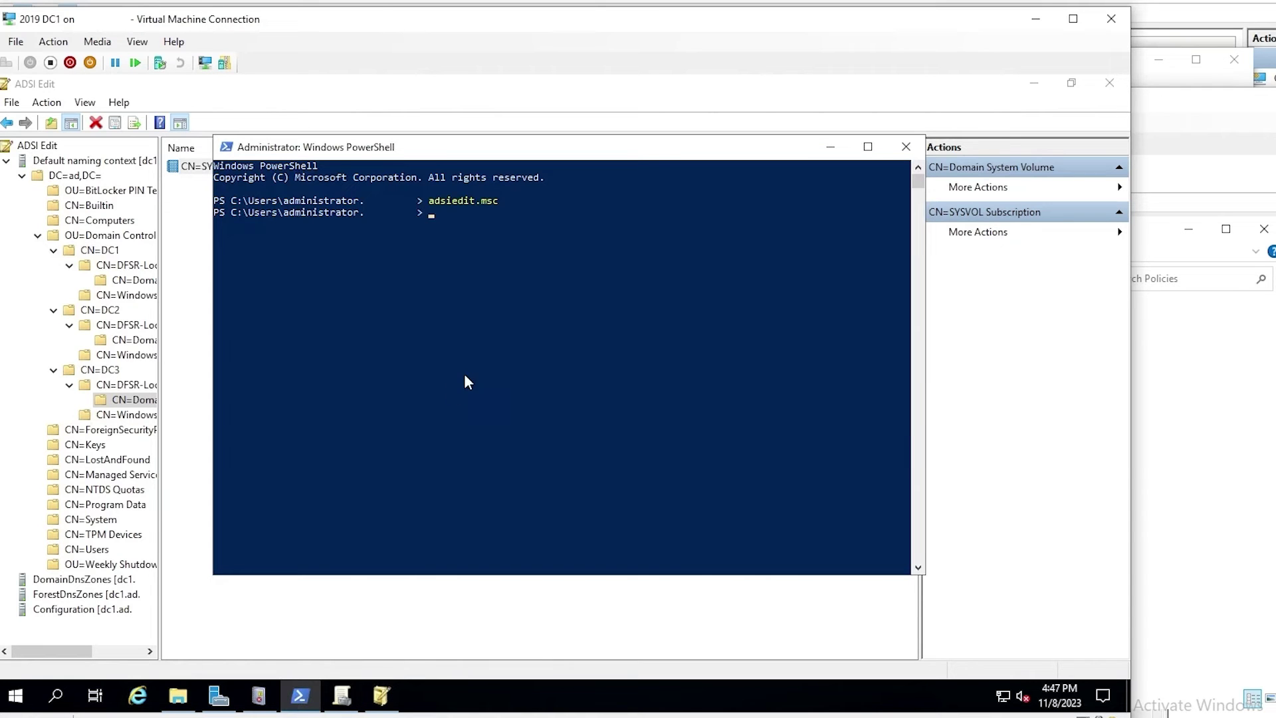
pyautogui.write('re')
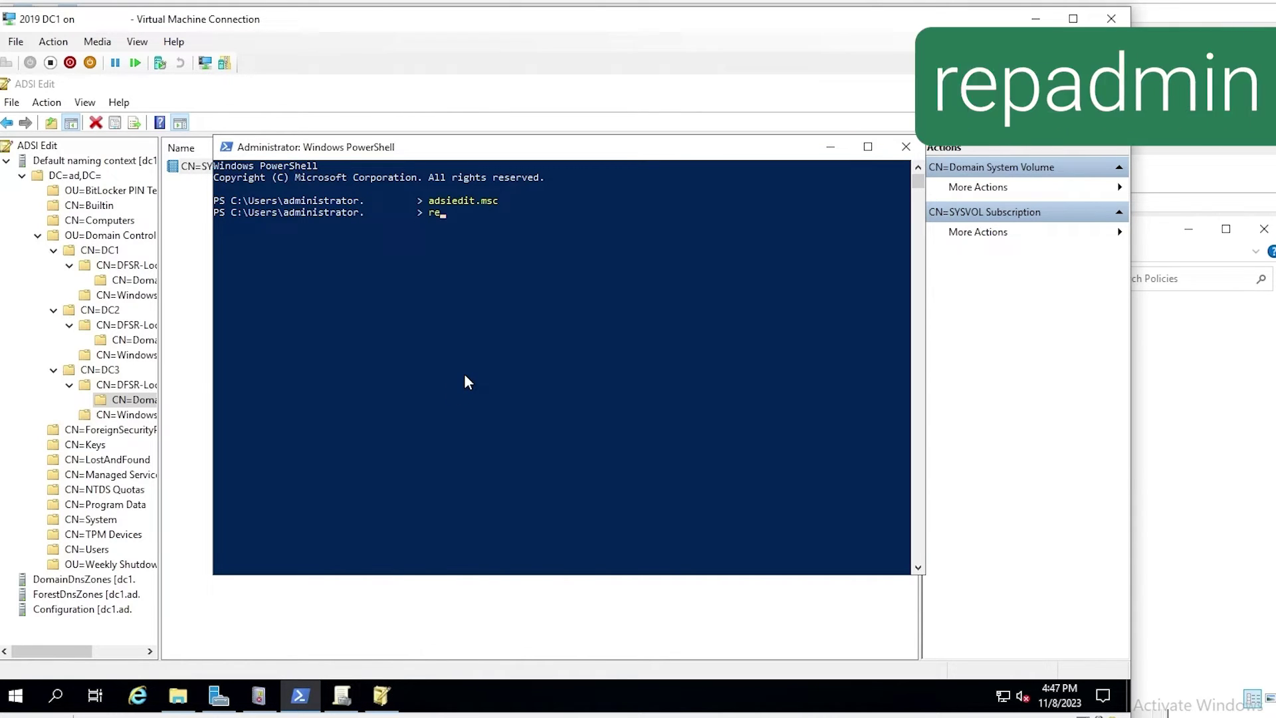
pyautogui.write('padmin /')
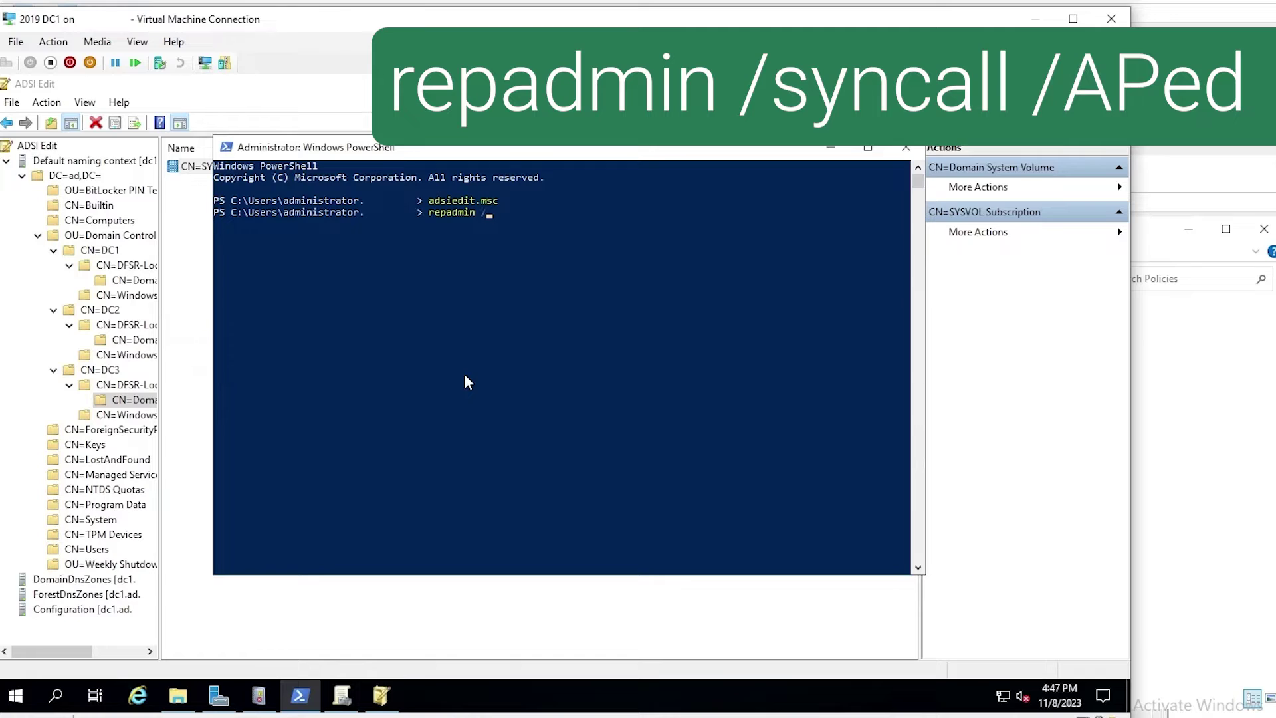
pyautogui.write('syncall /APed')
pyautogui.press('Return')
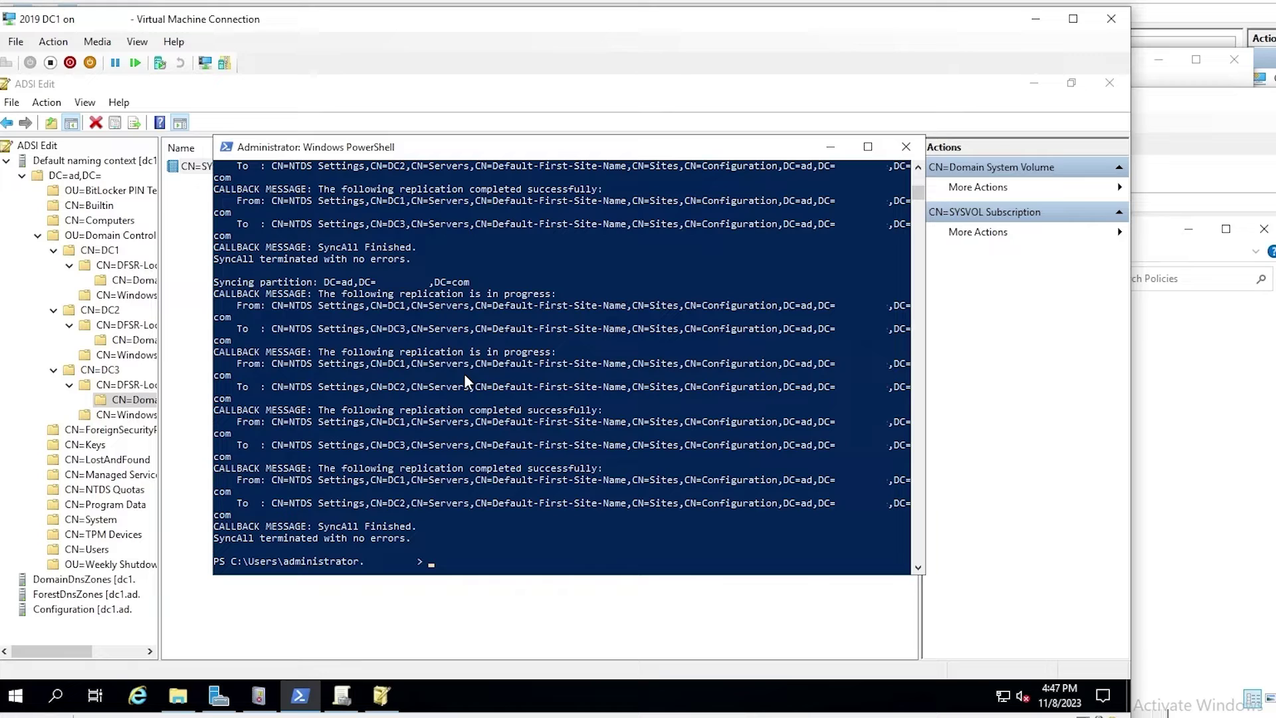
# Run dfsrdiag pollad on DC1, DC2 and DC3, each returning Operation Succeeded.
pyautogui.write('dfsrdia')
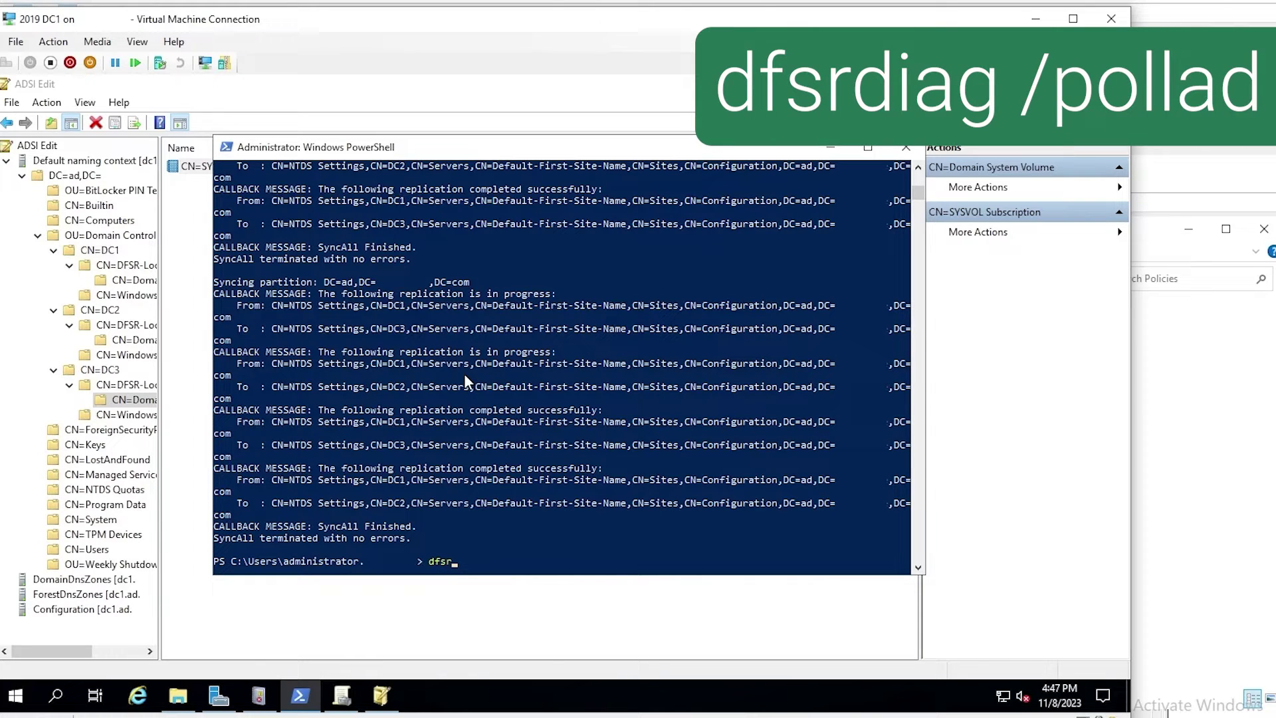
pyautogui.write('g pollad')
pyautogui.press('Return')
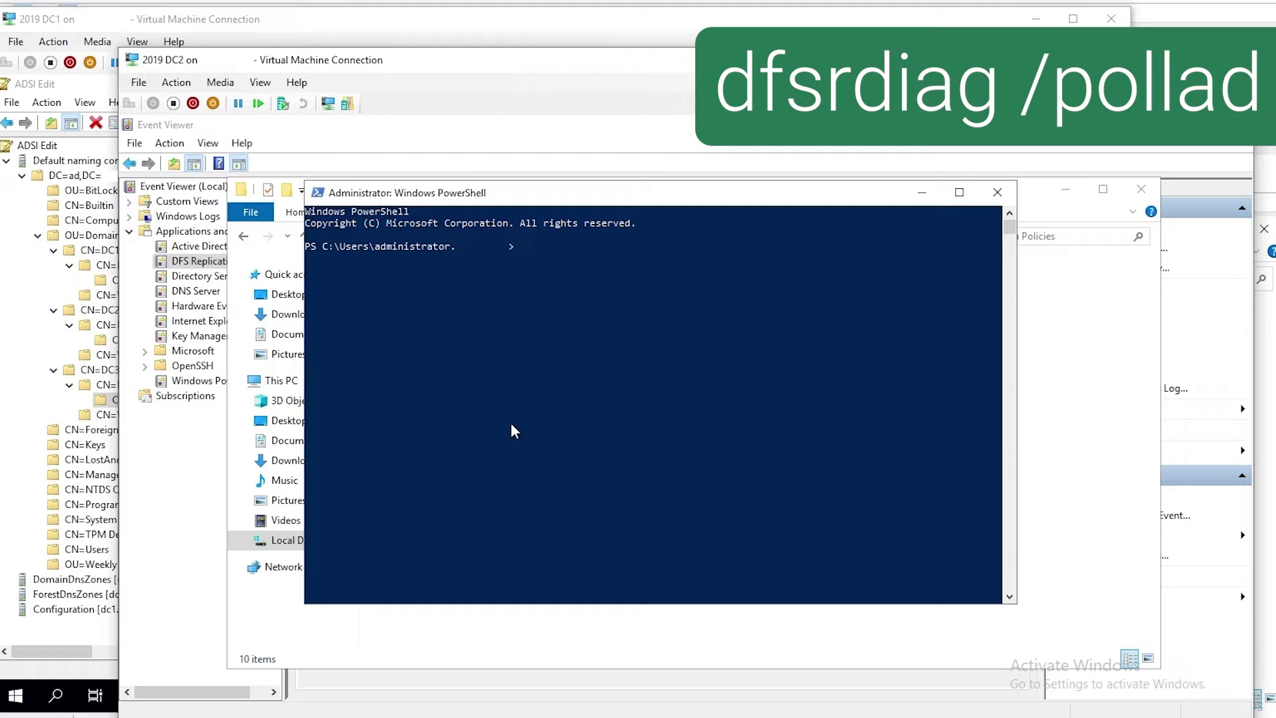
pyautogui.write('dfsrdiag pollad')
pyautogui.press('Return')
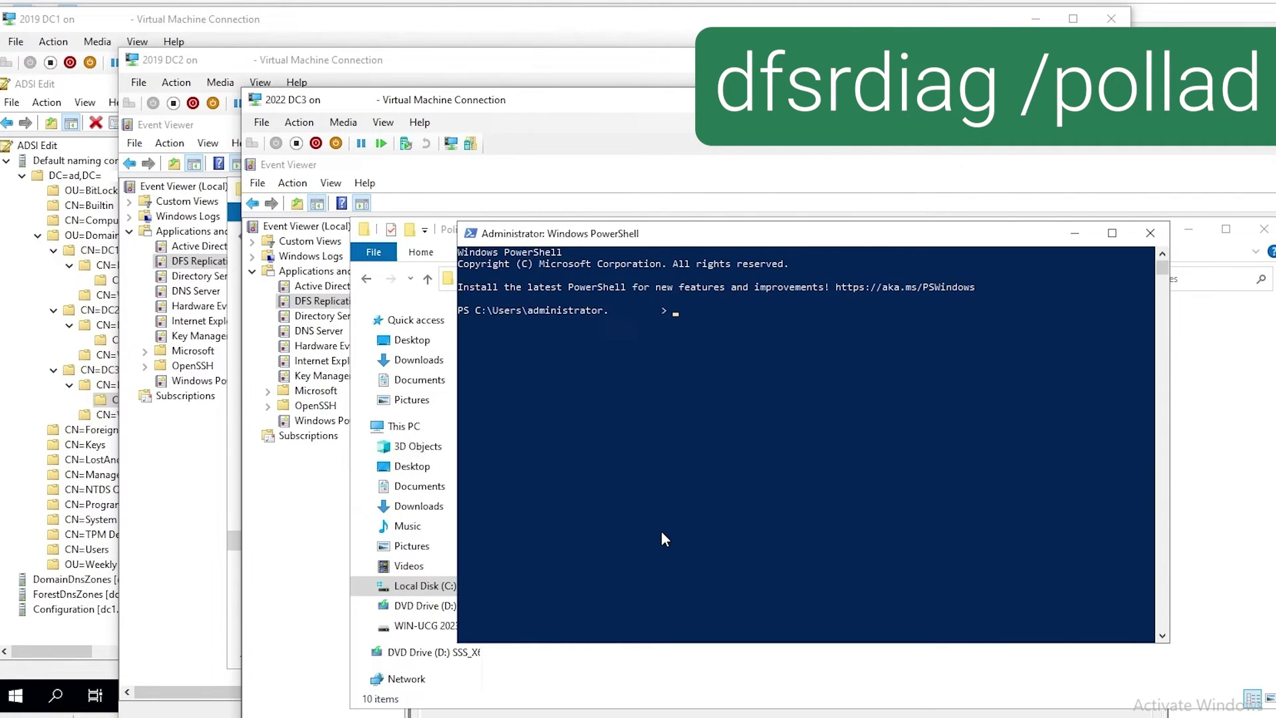
pyautogui.write('dfsrdiag pollad')
pyautogui.press('Return')
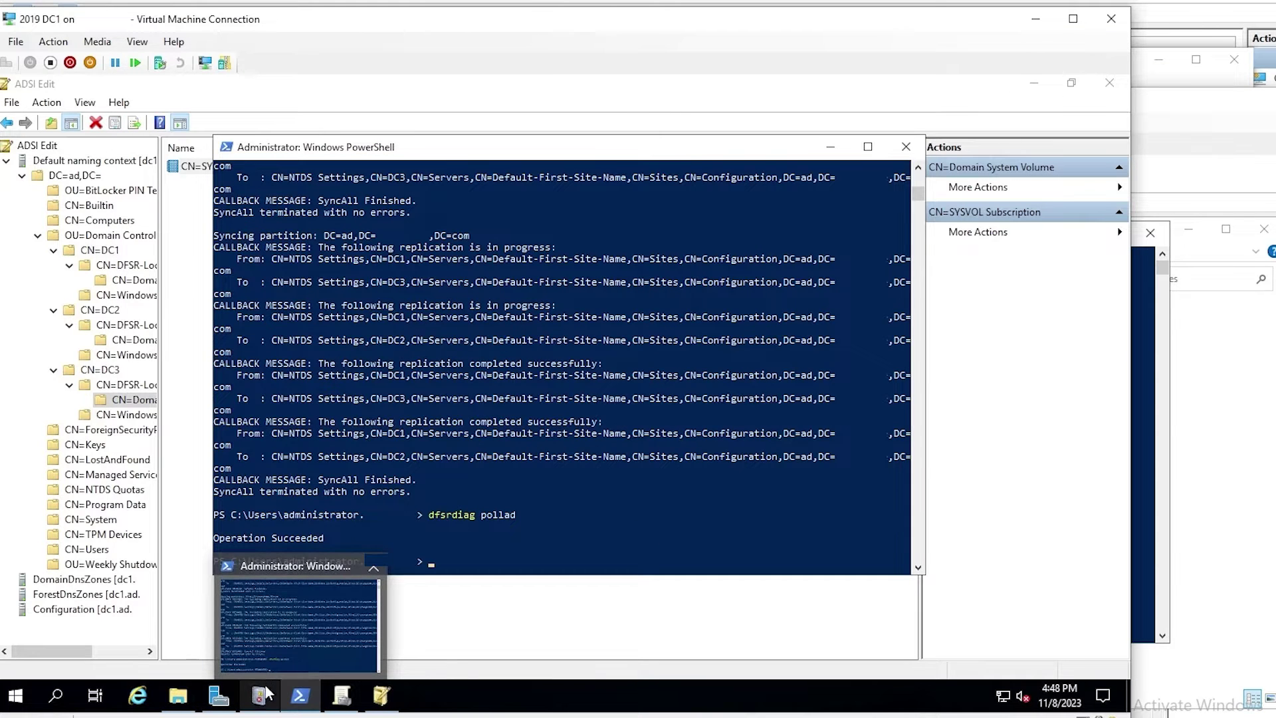
# Refresh the DFS Replication logs on DC1, DC2 and DC3 to find the new event 4114.
pyautogui.click(282, 676)
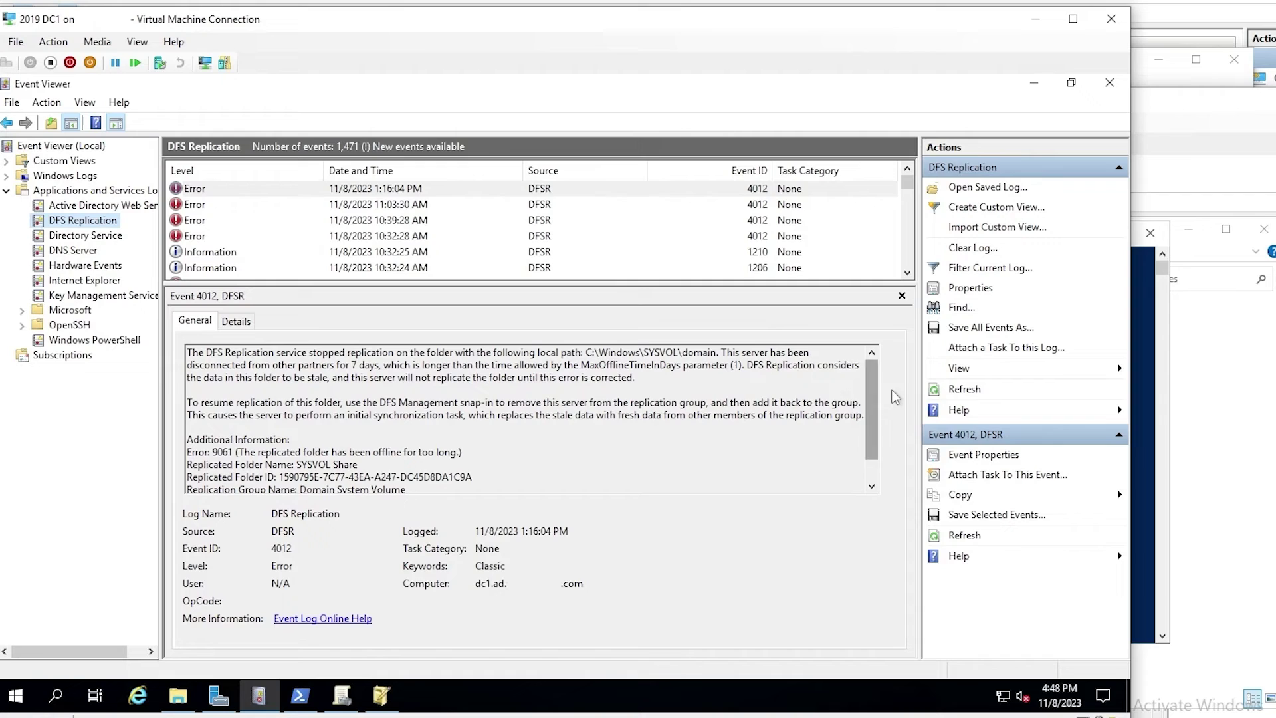
pyautogui.click(956, 392)
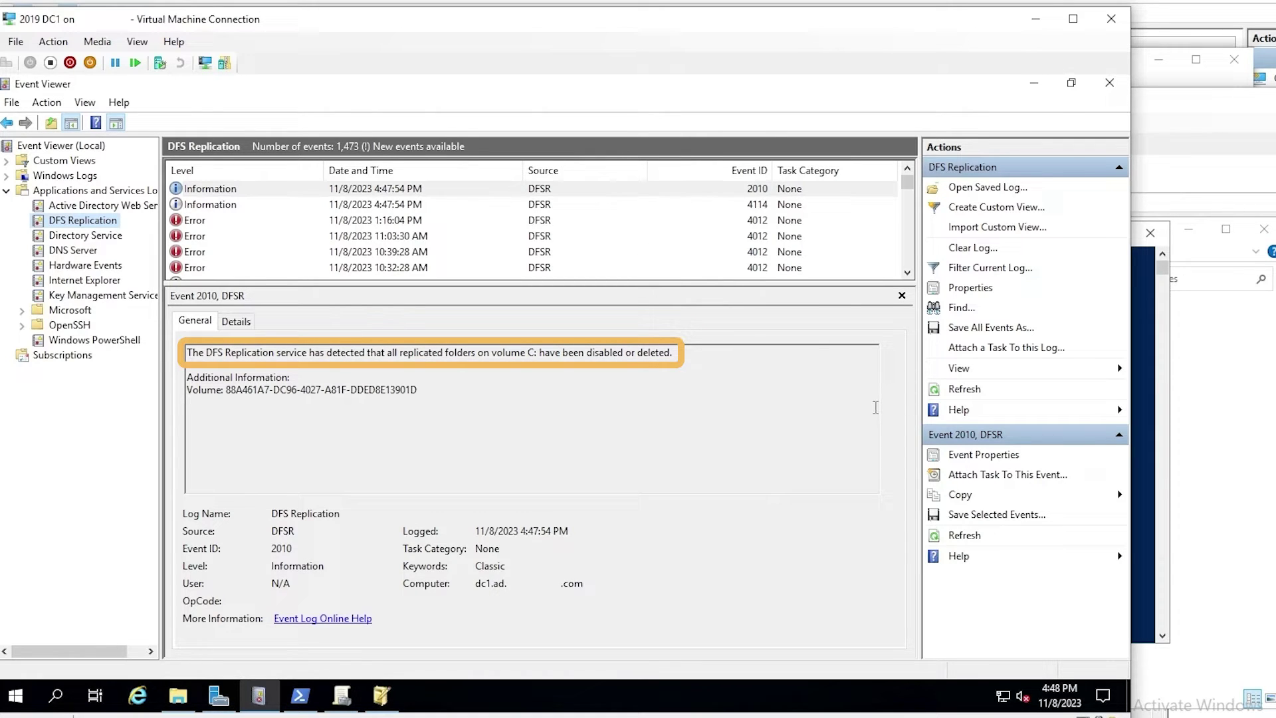
pyautogui.moveTo(301, 695)
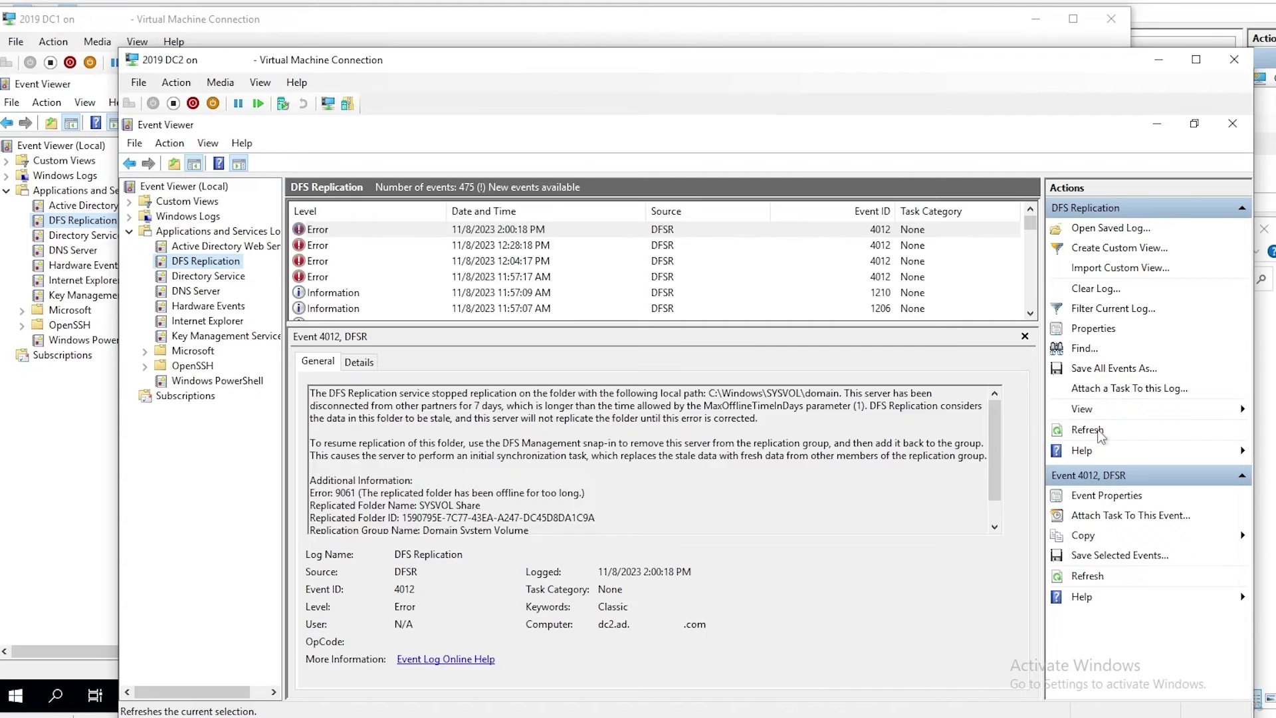
pyautogui.click(1097, 434)
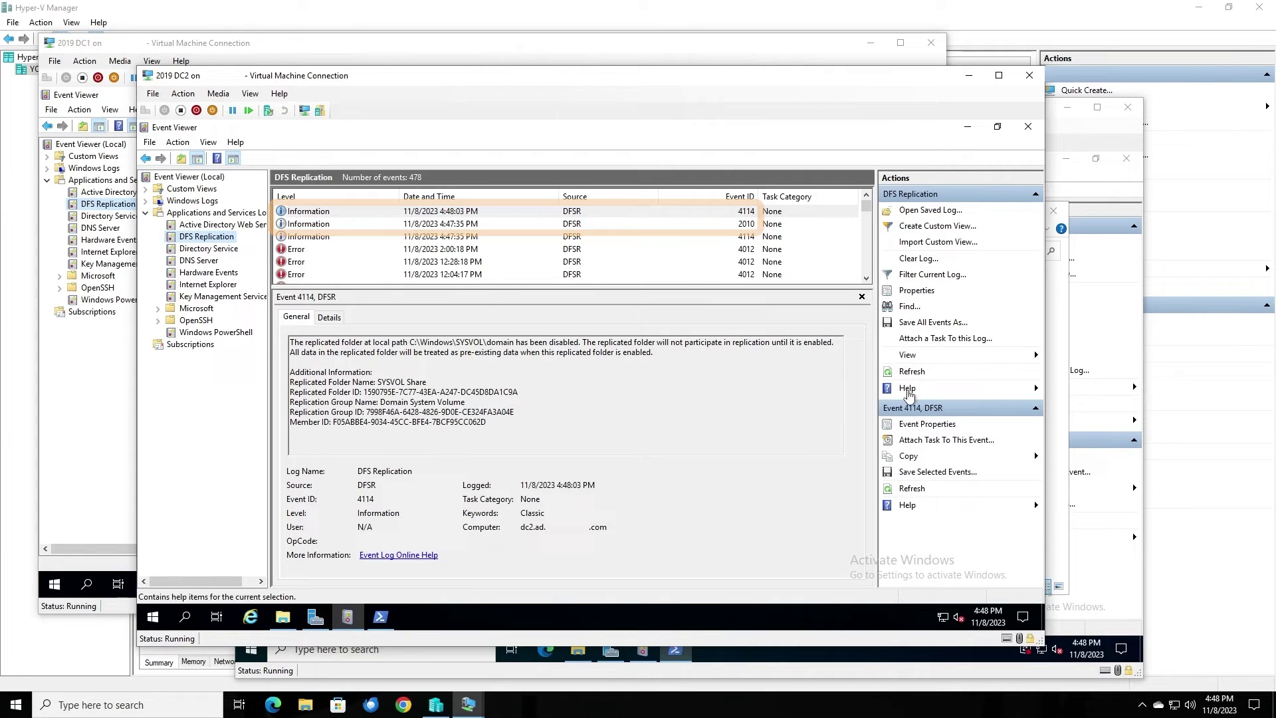
pyautogui.click(791, 674)
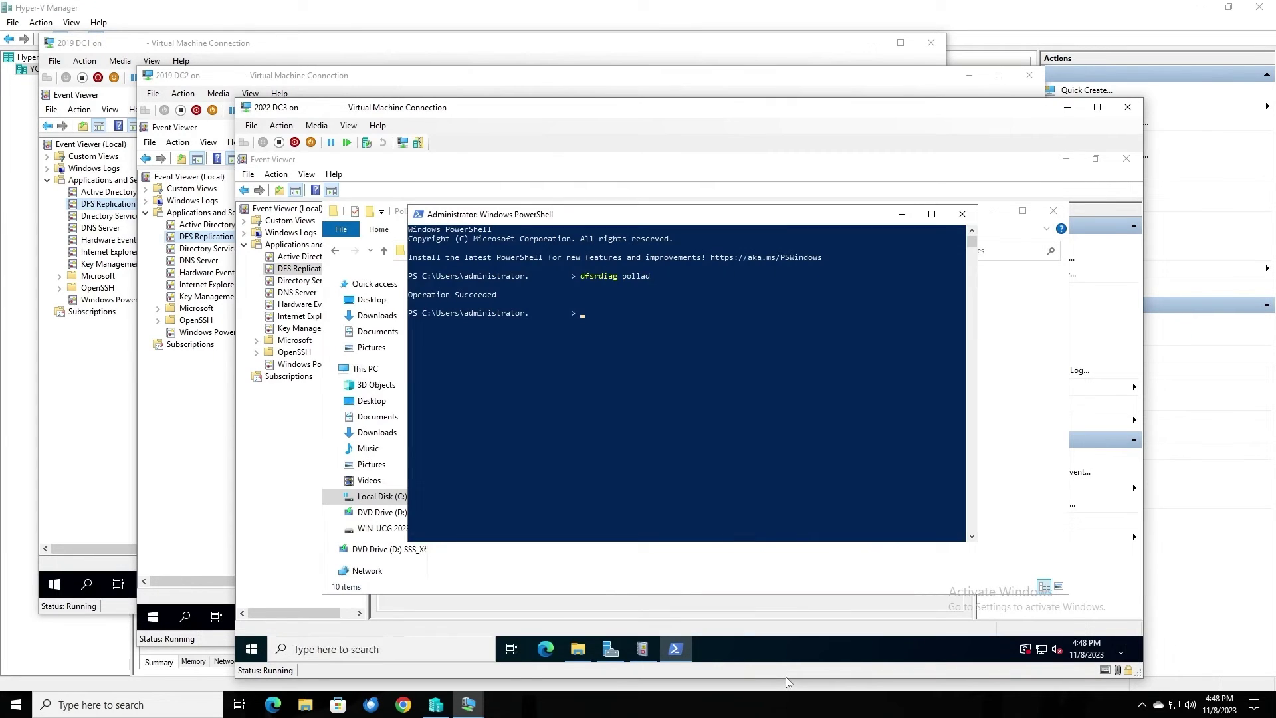
pyautogui.click(643, 649)
pyautogui.click(1019, 404)
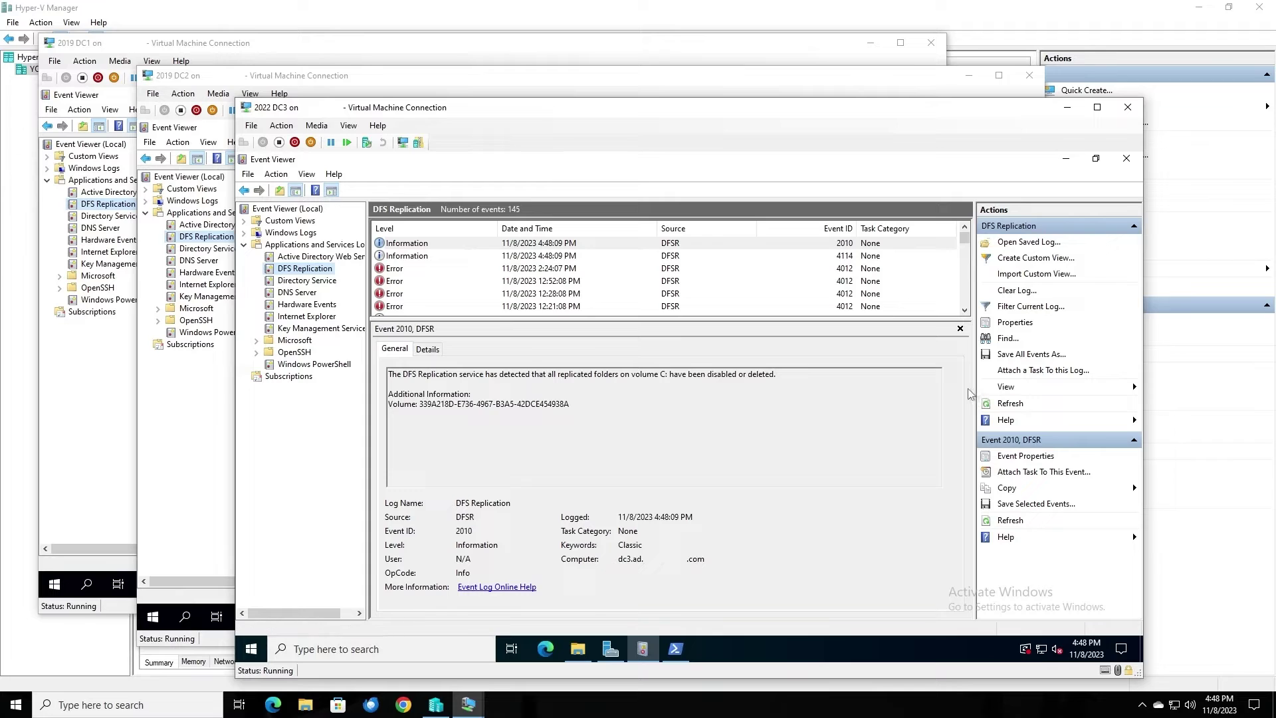
pyautogui.click(410, 48)
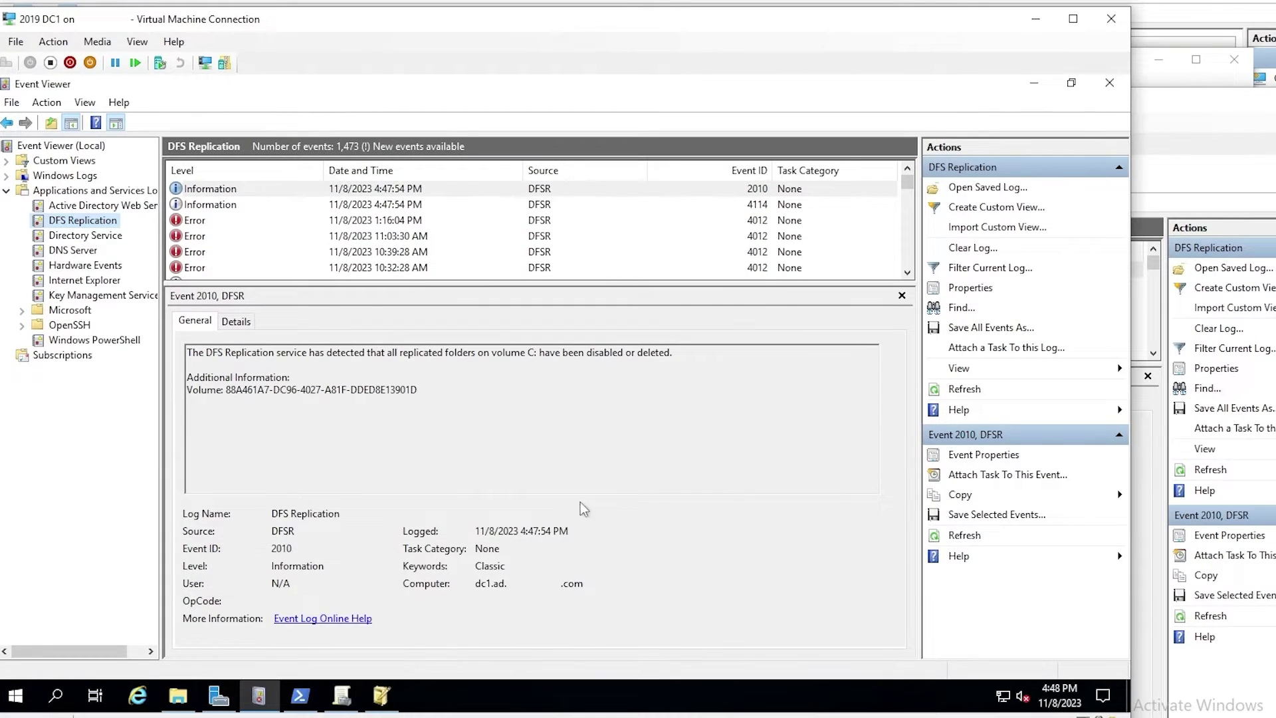
pyautogui.click(965, 389)
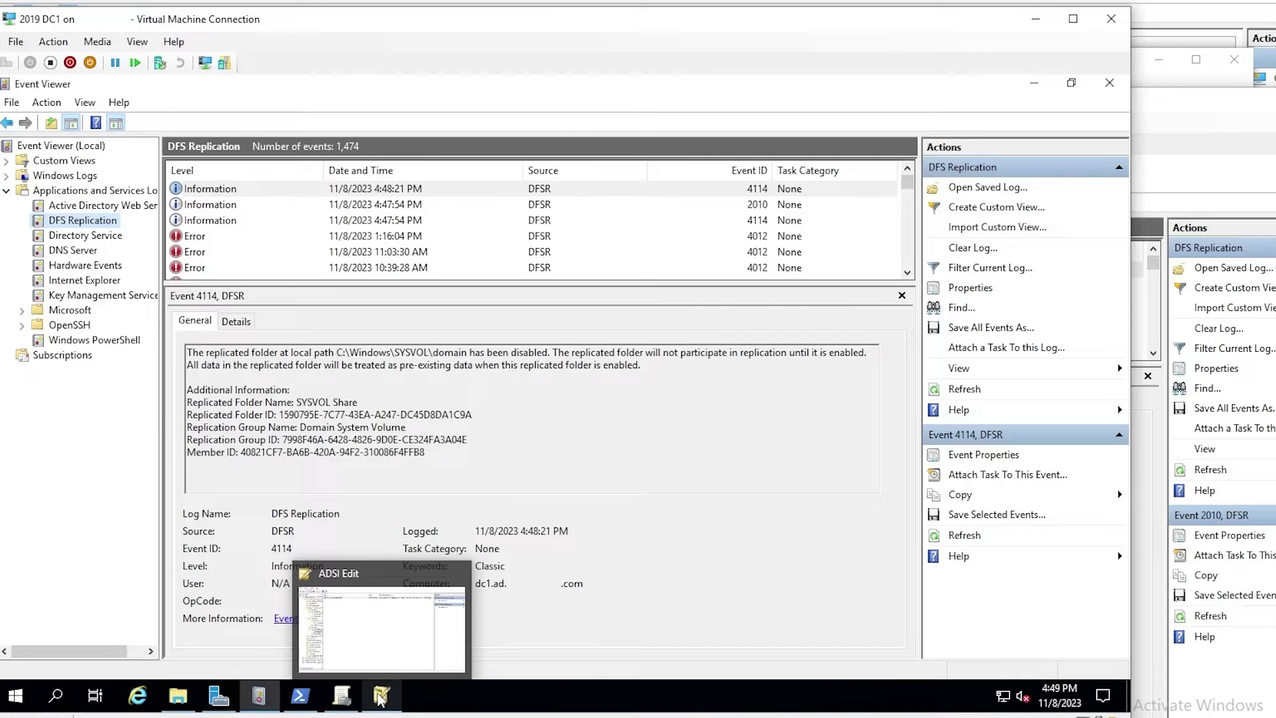
# Set DC1's SYSVOL Subscription msDFSR-Enabled to True and msDFSR-Options to 1, then save.
pyautogui.click(380, 697)
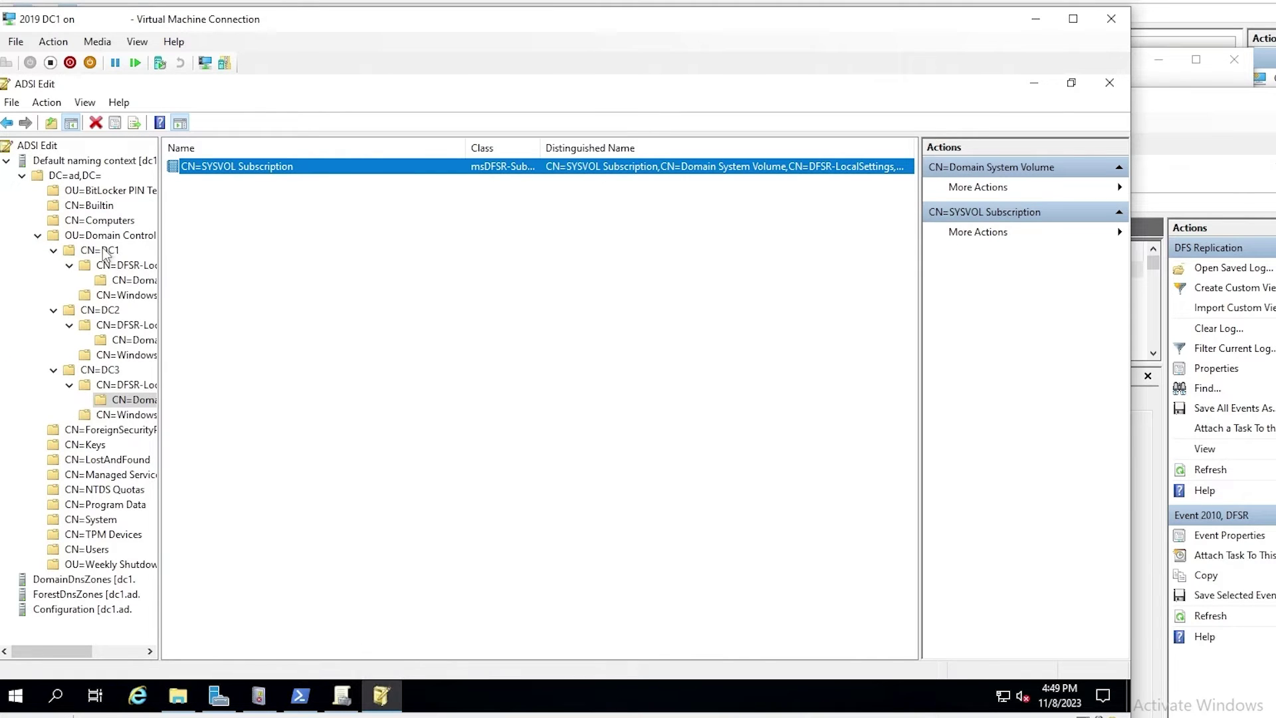
pyautogui.click(129, 281)
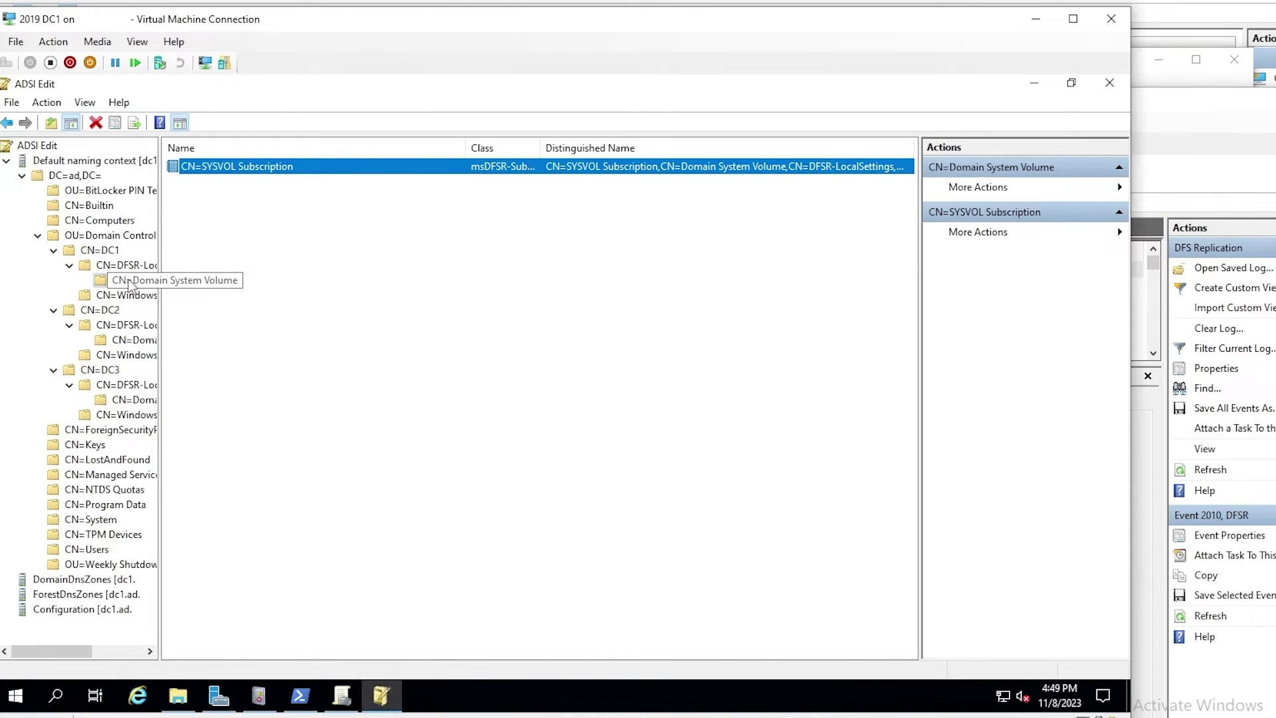
pyautogui.doubleClick(222, 168)
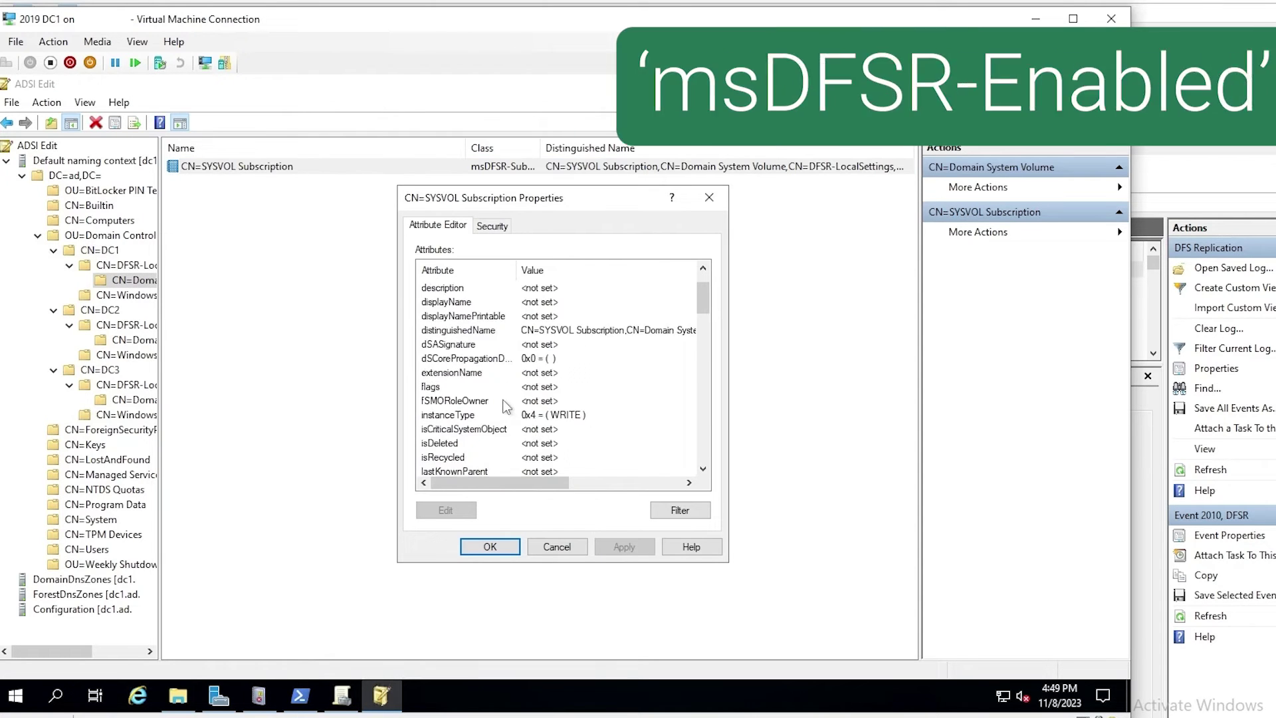
pyautogui.scroll(-7, 508, 374)
pyautogui.doubleClick(476, 374)
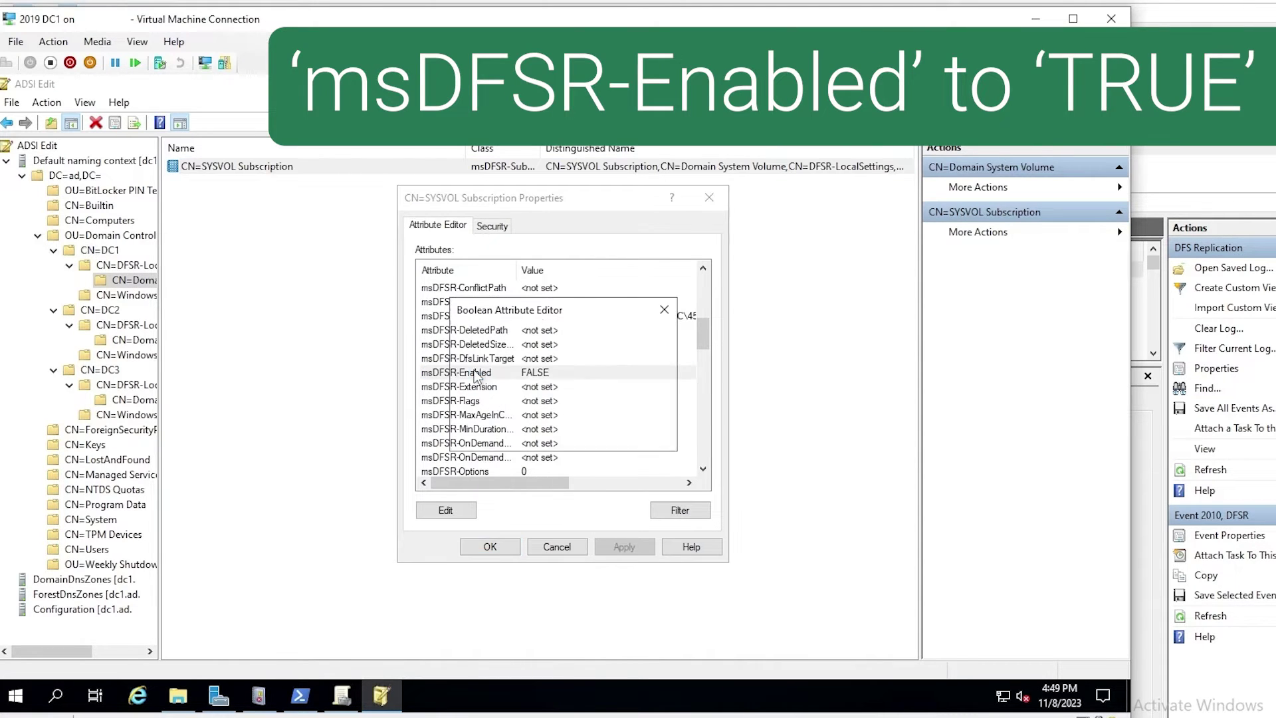
pyautogui.click(465, 375)
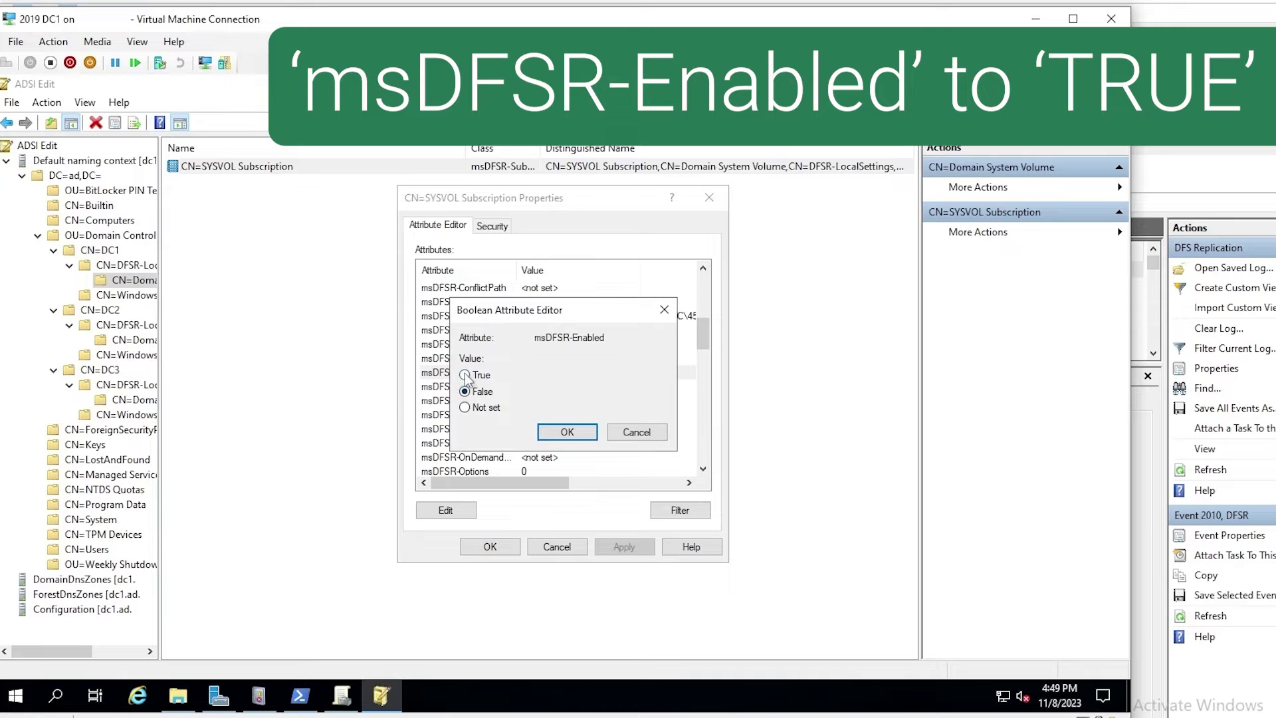
pyautogui.click(564, 432)
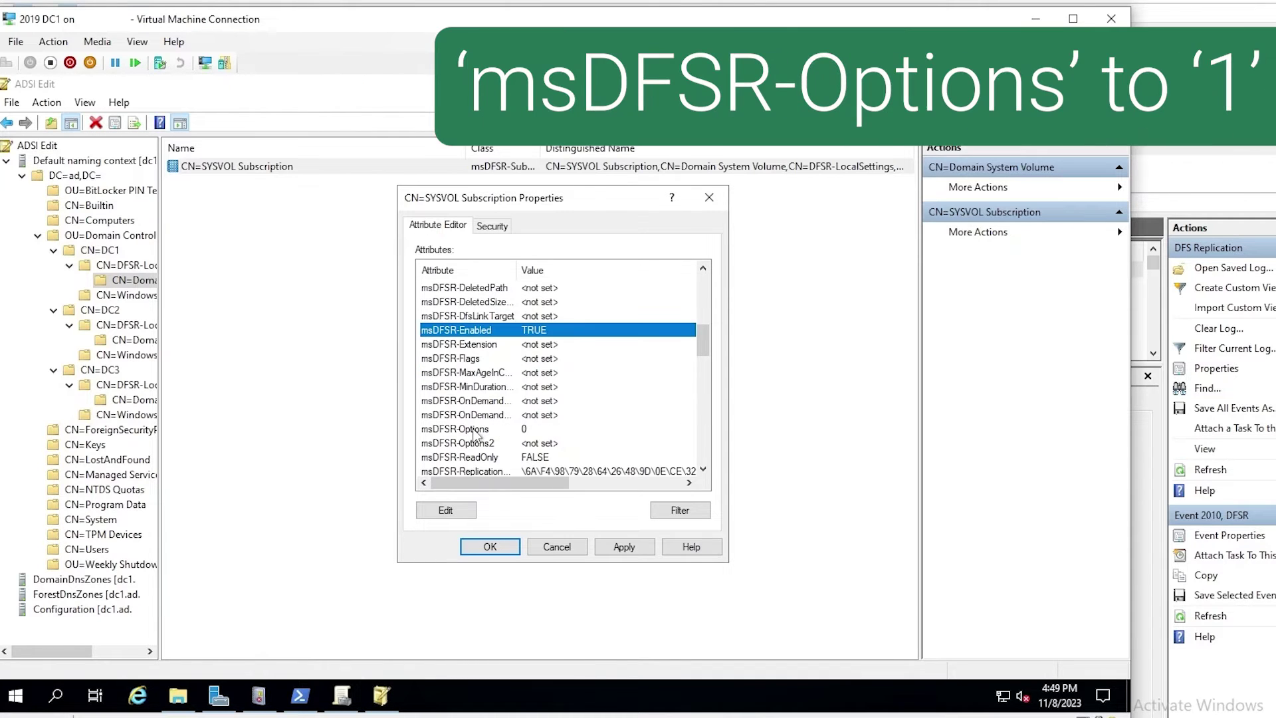
pyautogui.doubleClick(474, 431)
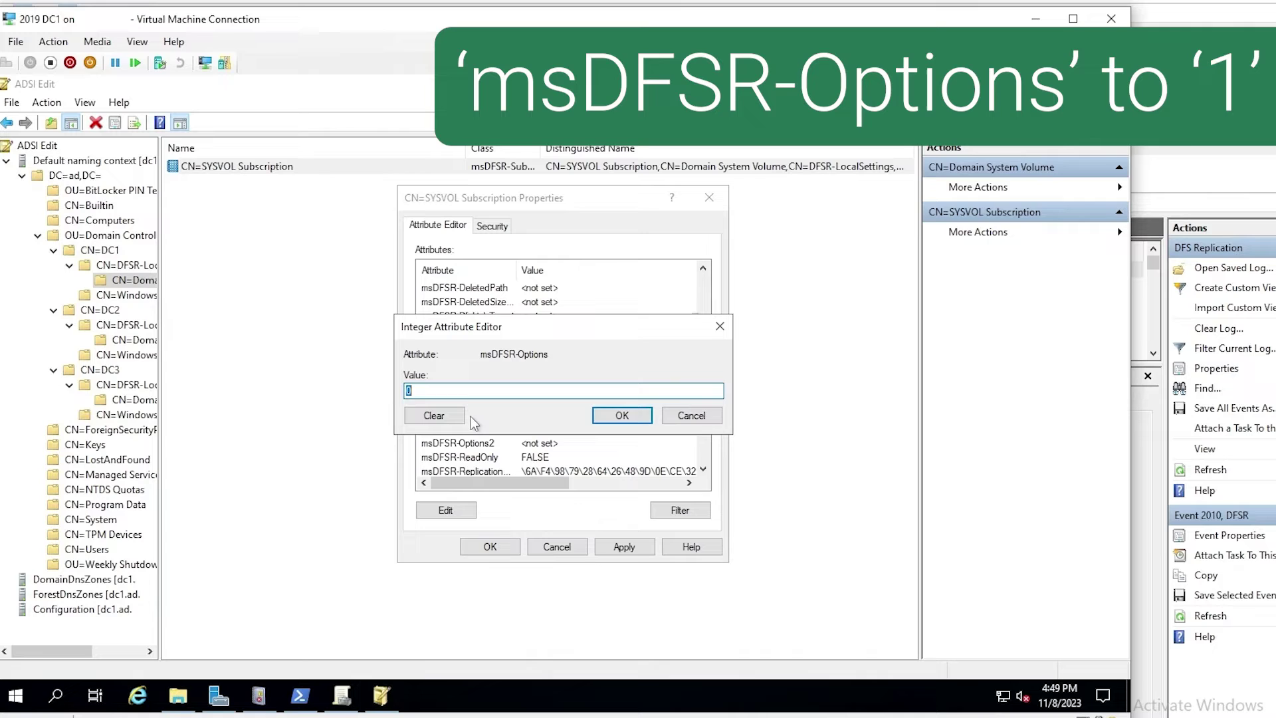
pyautogui.write('1')
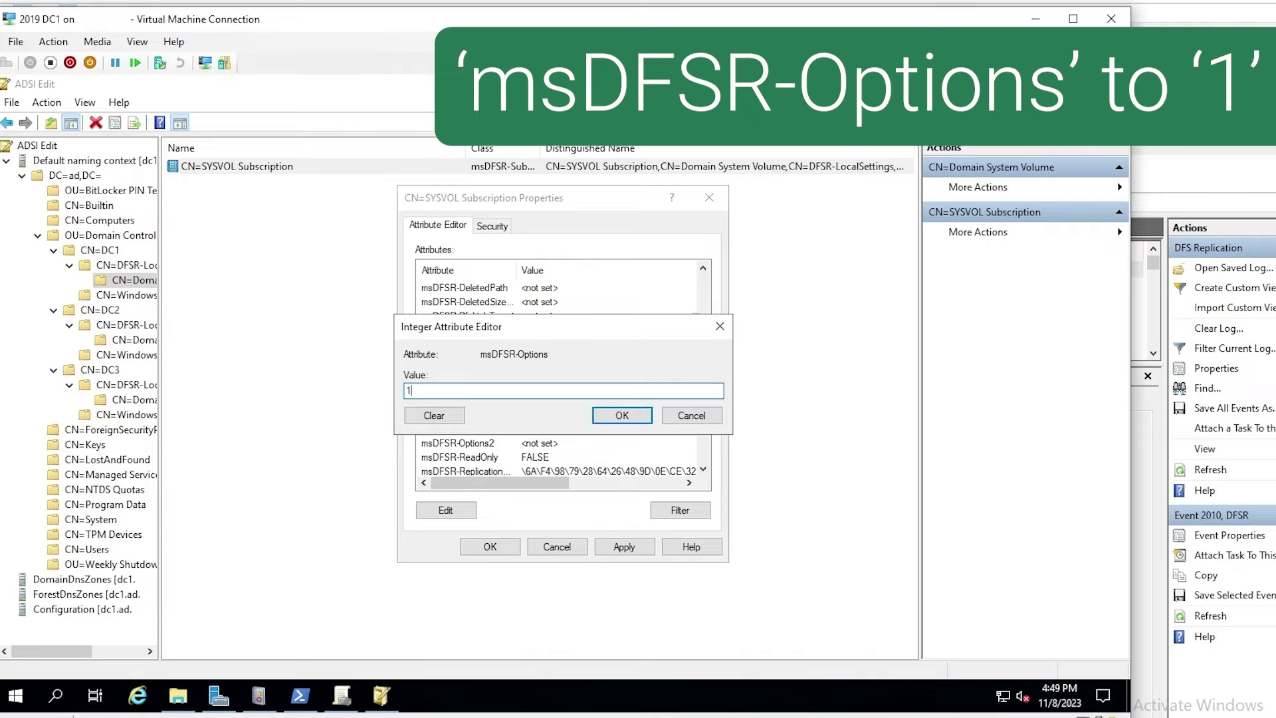
pyautogui.click(614, 417)
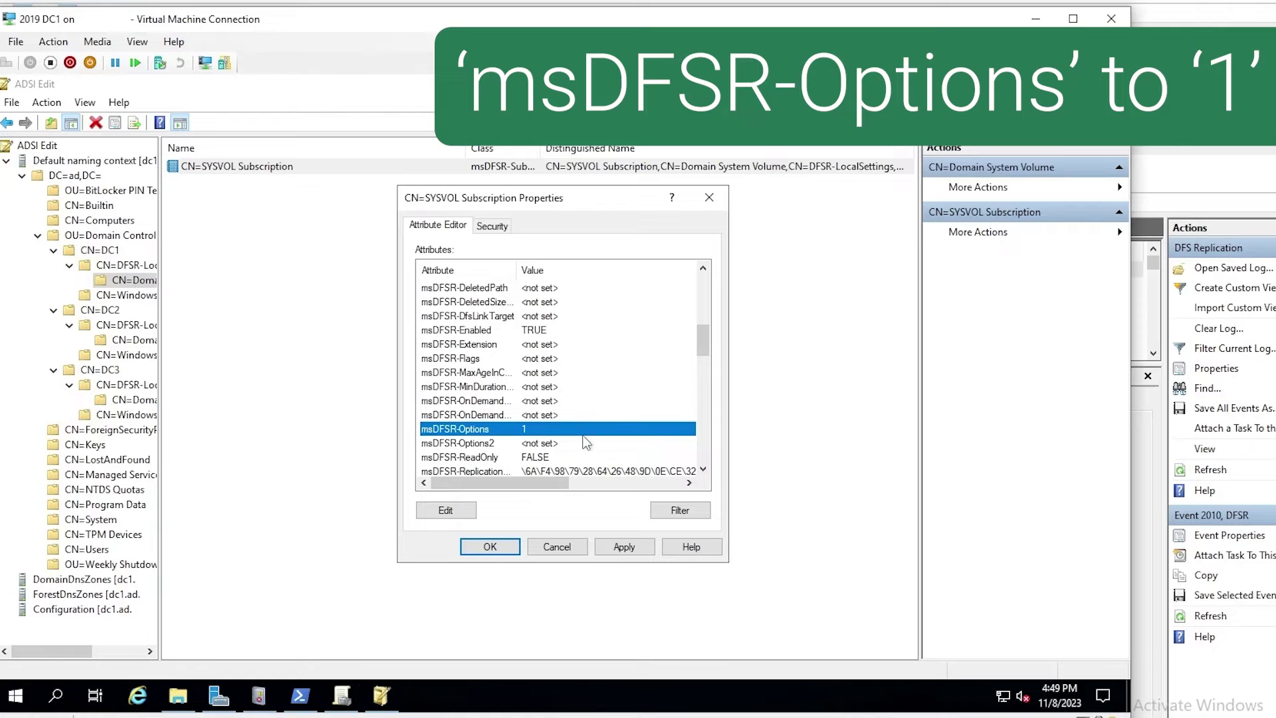
pyautogui.click(491, 546)
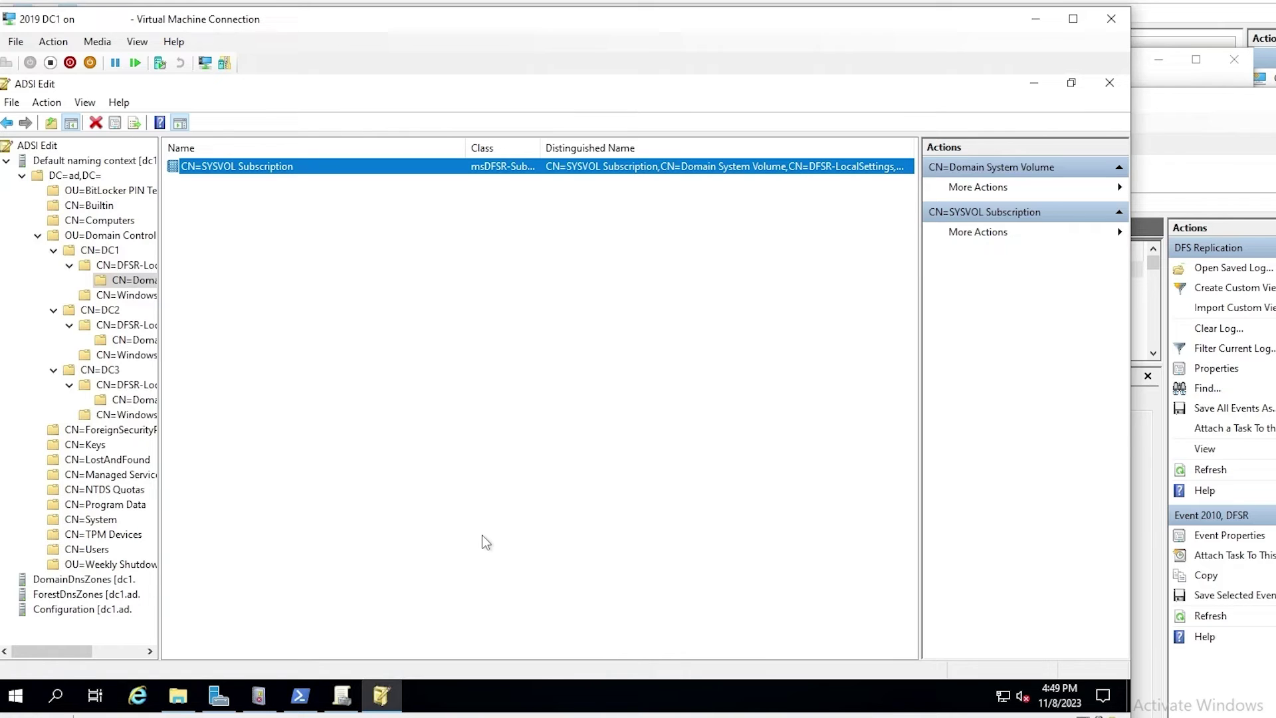
# Rerun dfsrdiag pollad on DC1 and refresh the DFS Replication log to show event 4602.
pyautogui.click(299, 695)
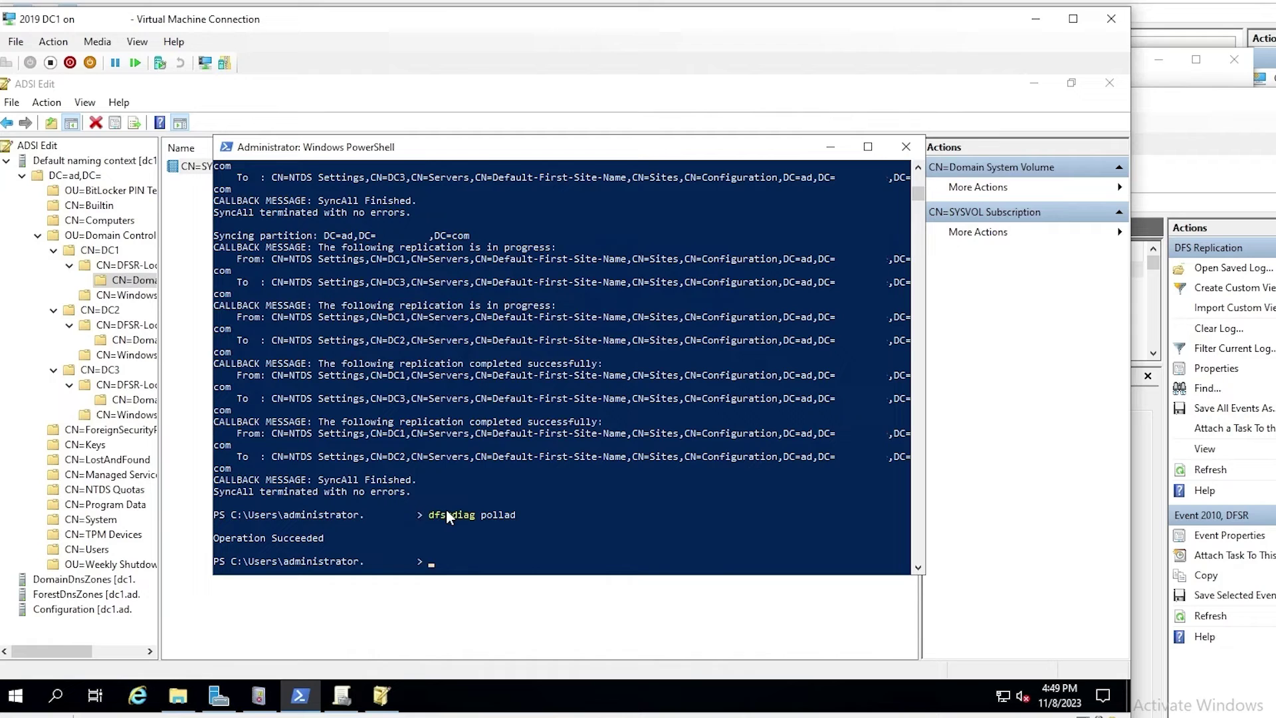
pyautogui.press('Up')
pyautogui.press('Return')
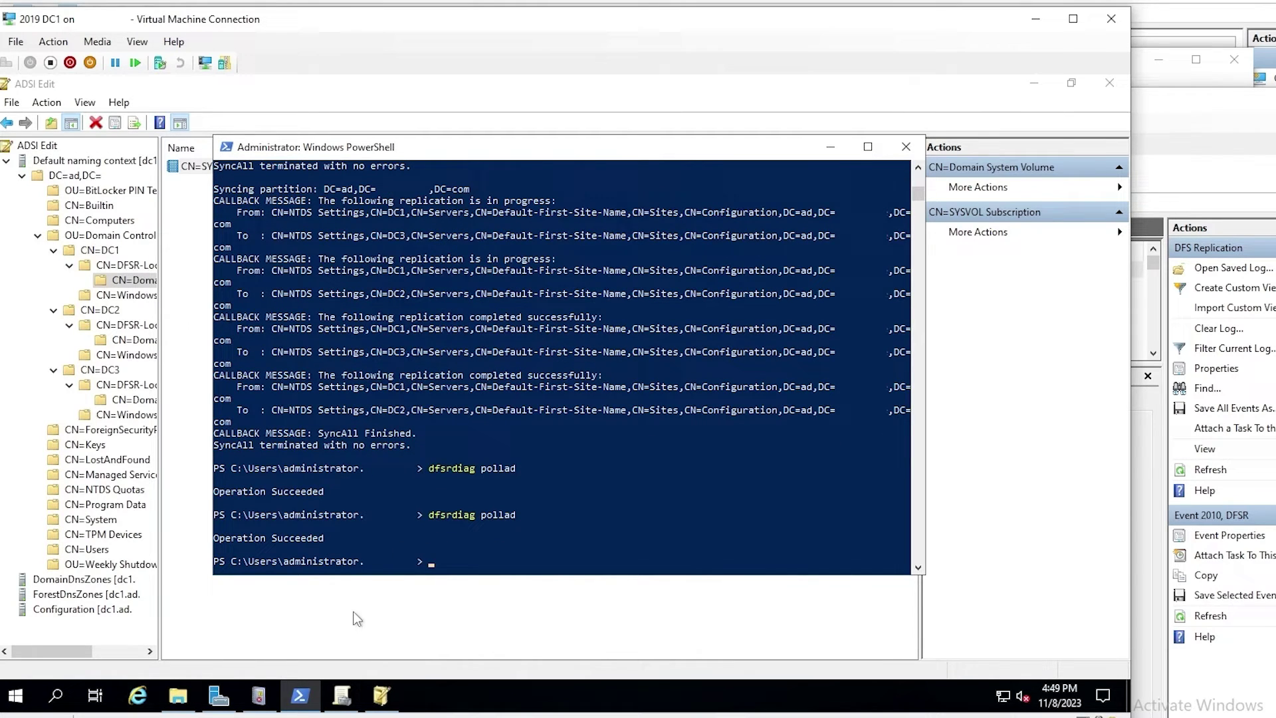
pyautogui.click(255, 704)
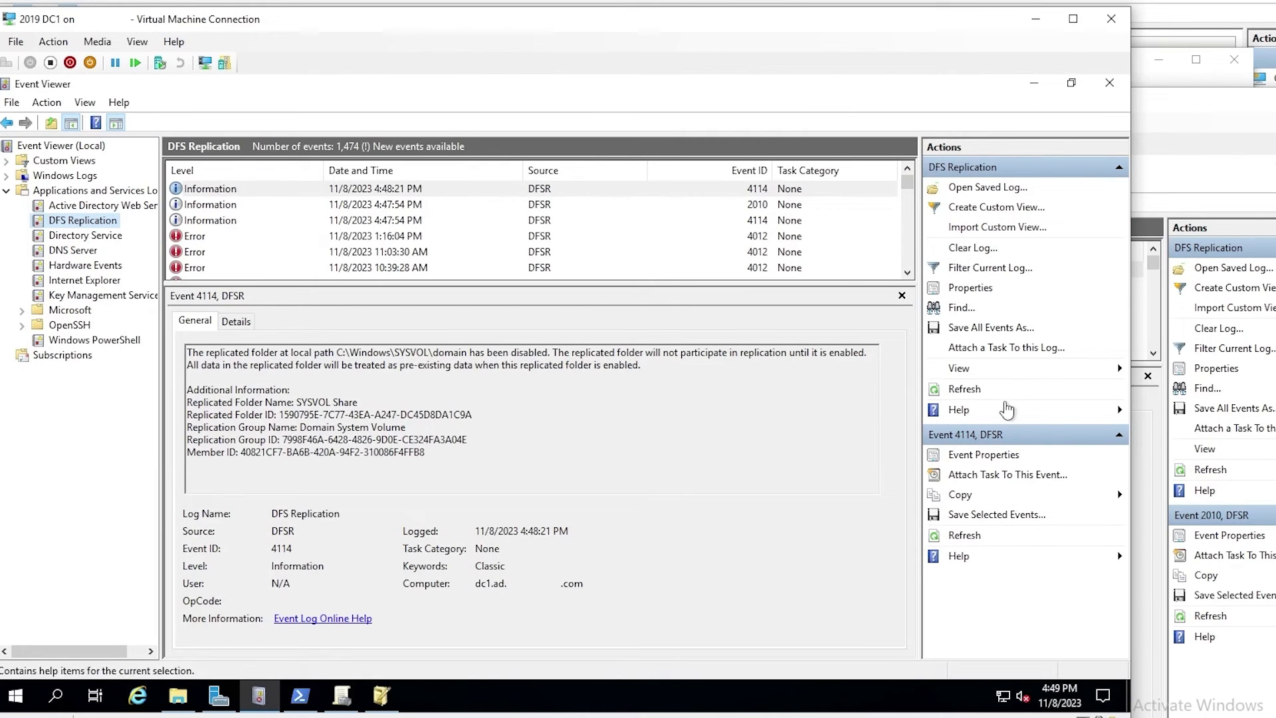
pyautogui.click(964, 392)
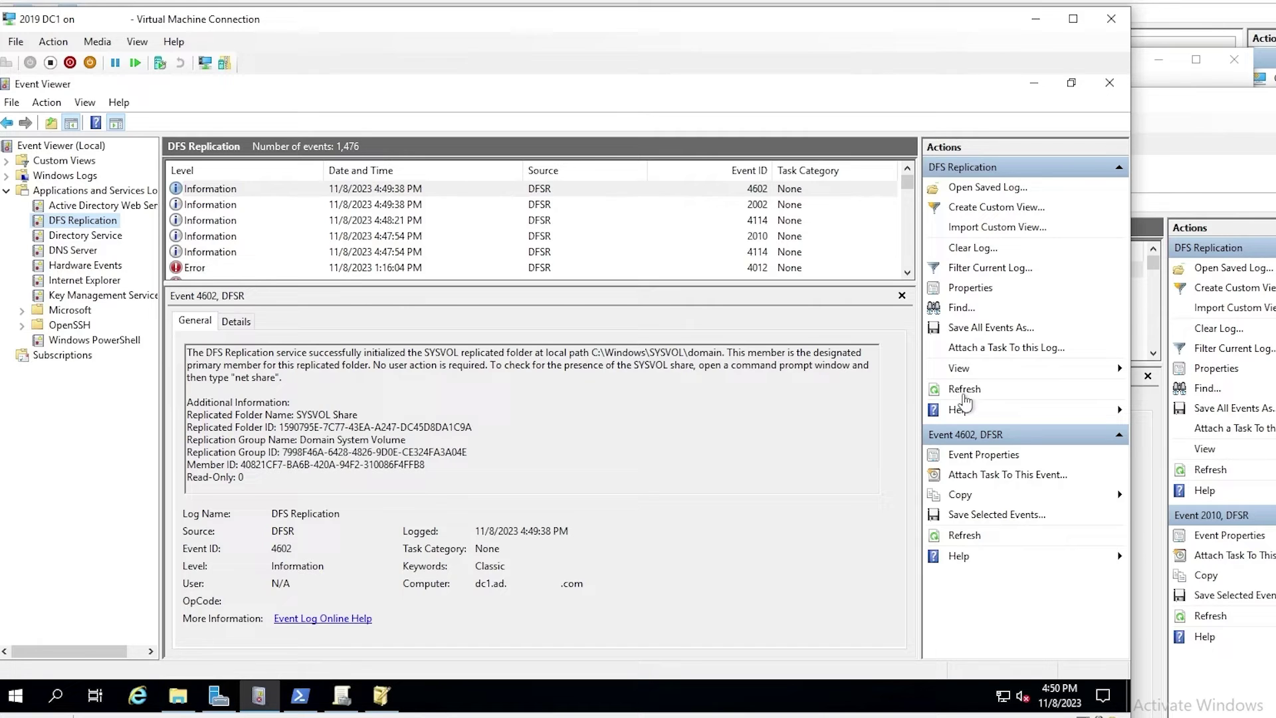
# Run net share on DC1 to list its NETLOGON and SYSVOL shares.
pyautogui.click(291, 702)
pyautogui.write('net share')
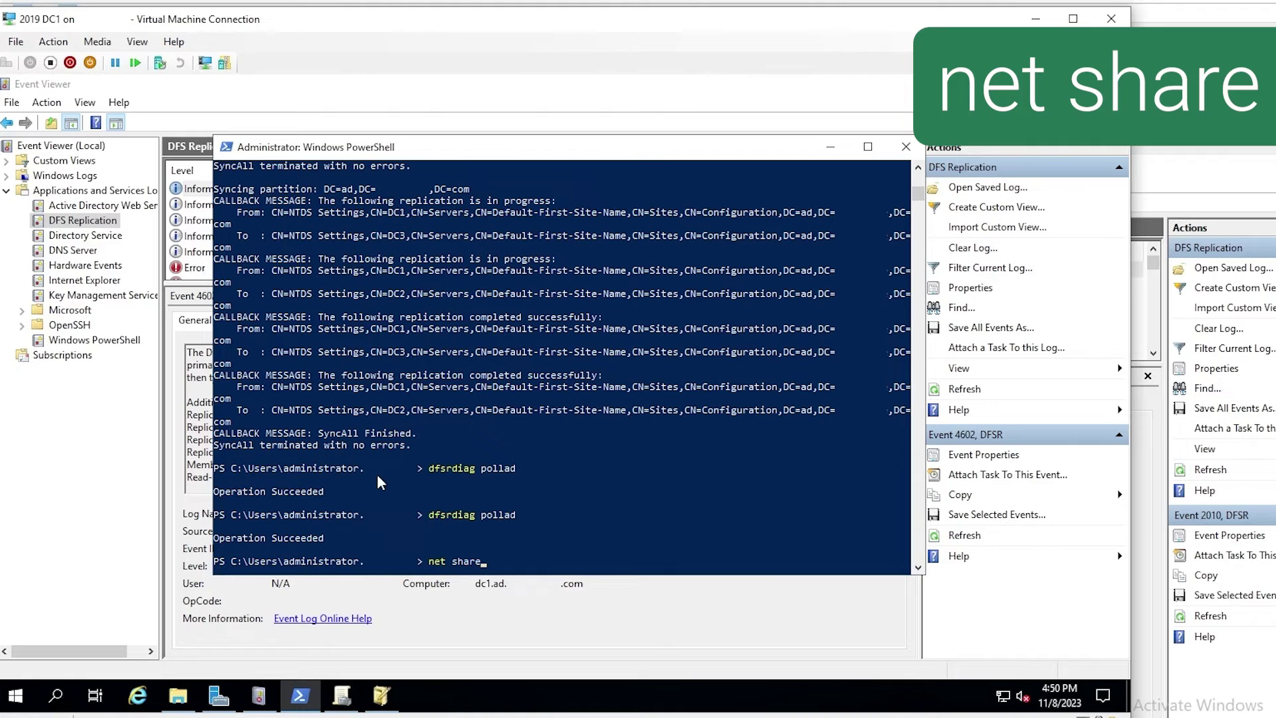
pyautogui.press('Return')
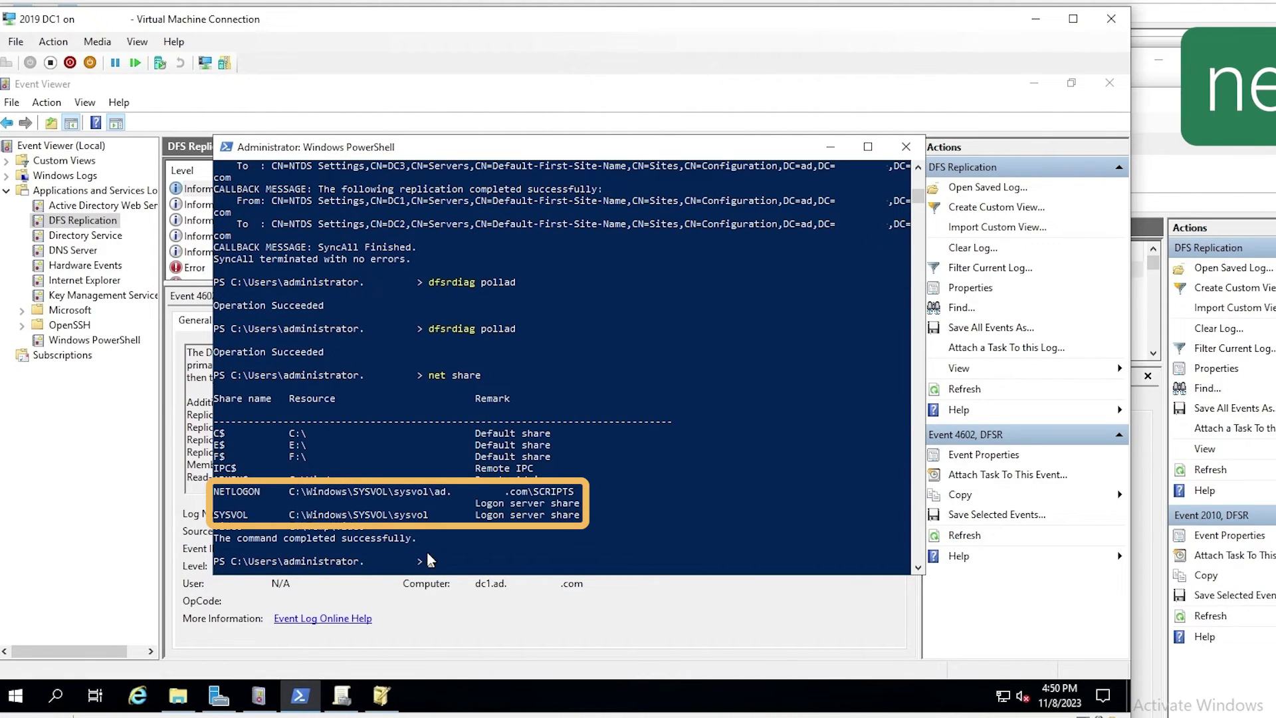
# Set msDFSR-Enabled to True on DC2's SYSVOL Subscription object in ADSI Edit.
pyautogui.click(376, 700)
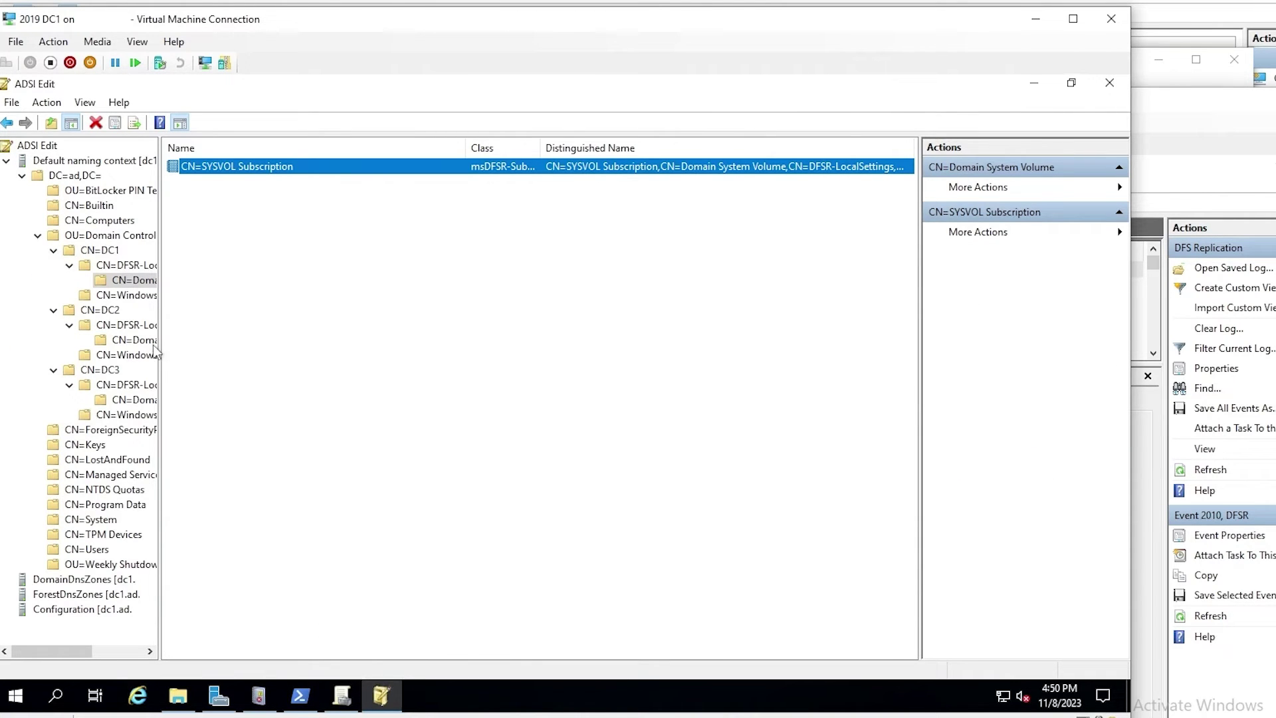
pyautogui.click(135, 339)
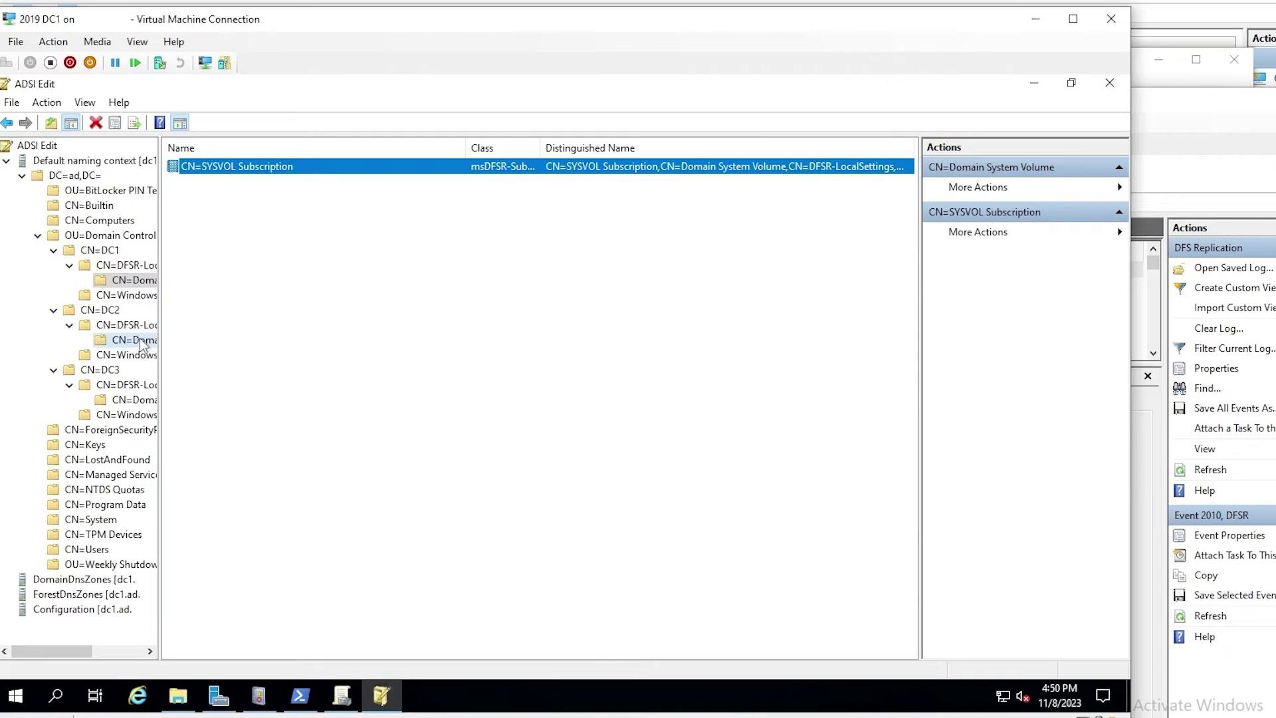
pyautogui.doubleClick(205, 169)
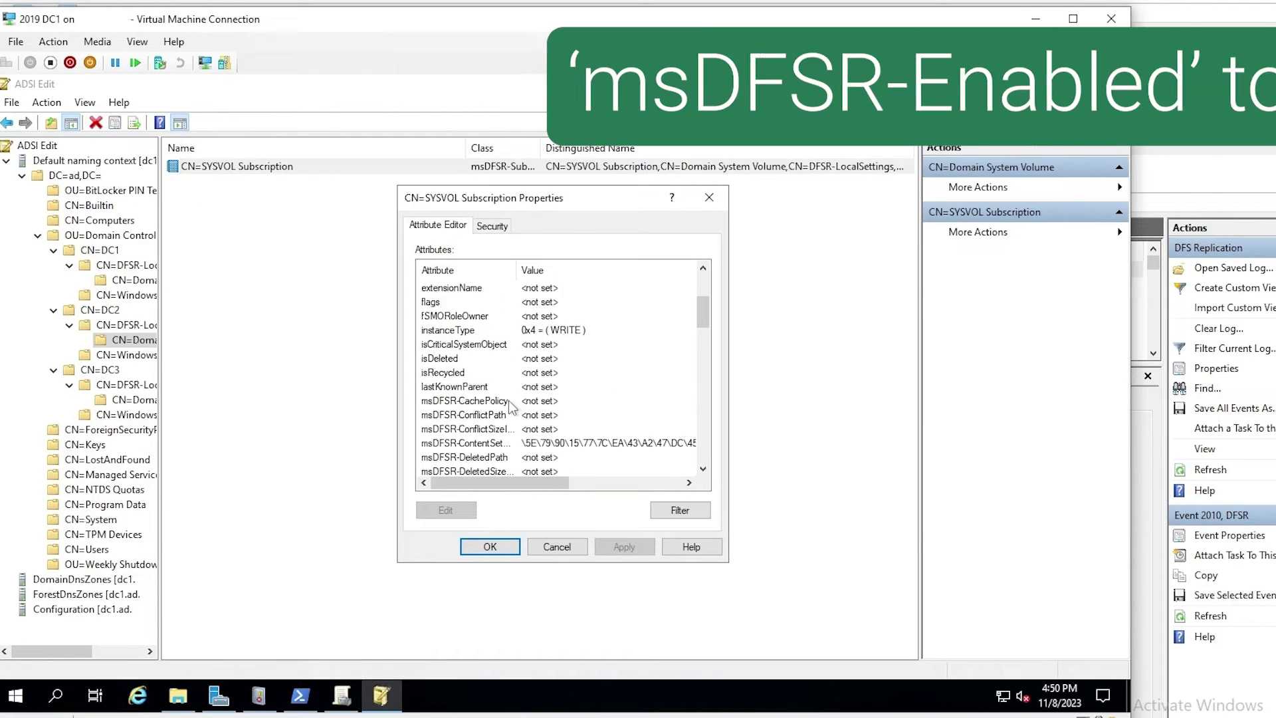
pyautogui.scroll(-2, 508, 400)
pyautogui.doubleClick(482, 415)
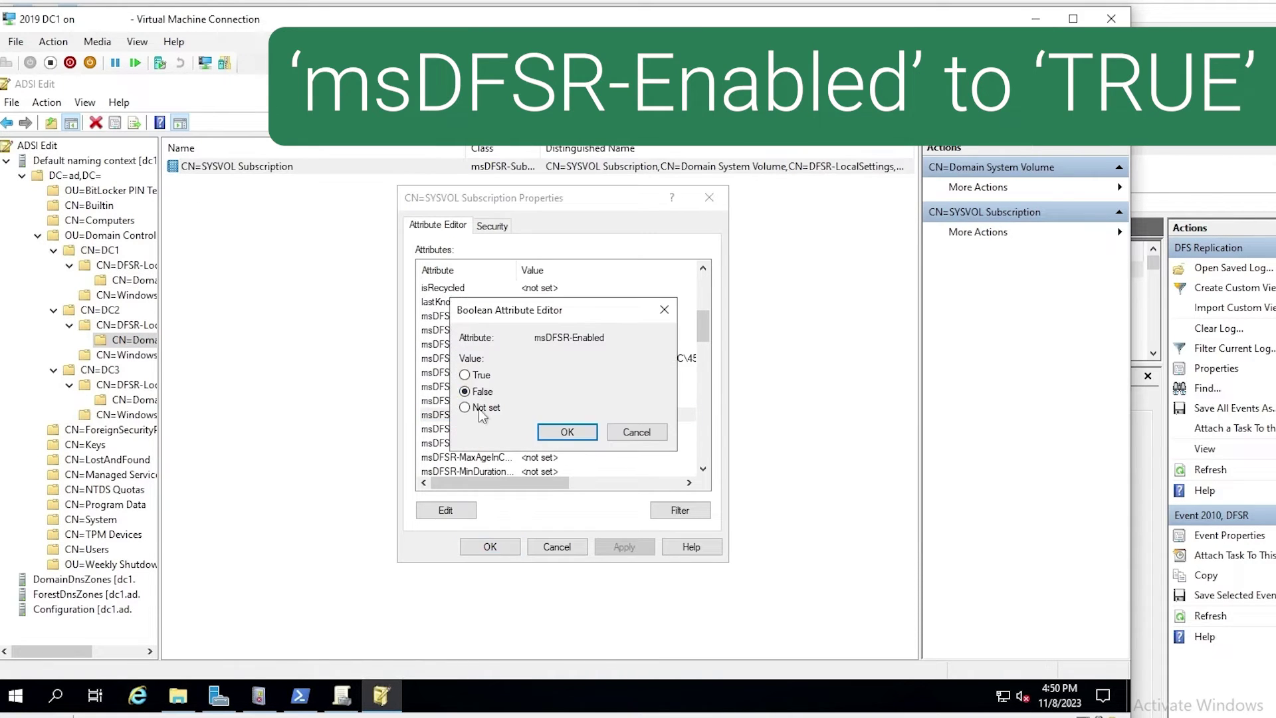
pyautogui.click(465, 375)
pyautogui.click(567, 432)
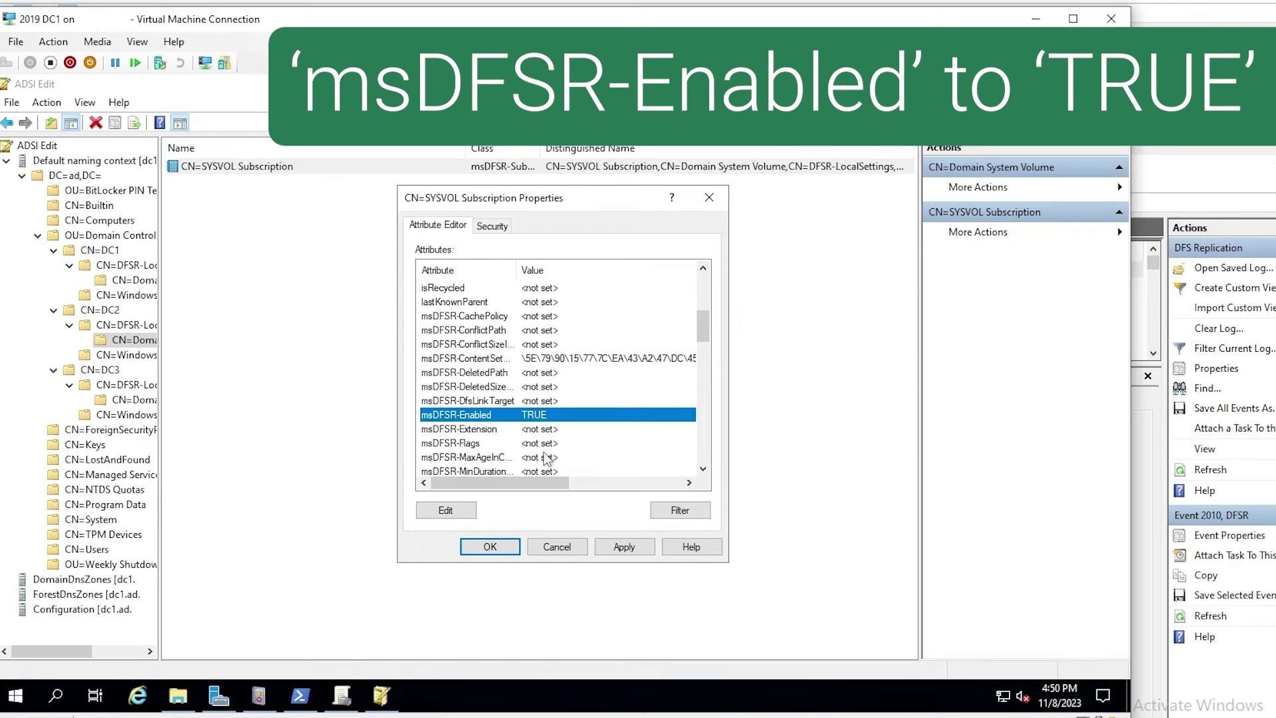
pyautogui.click(490, 548)
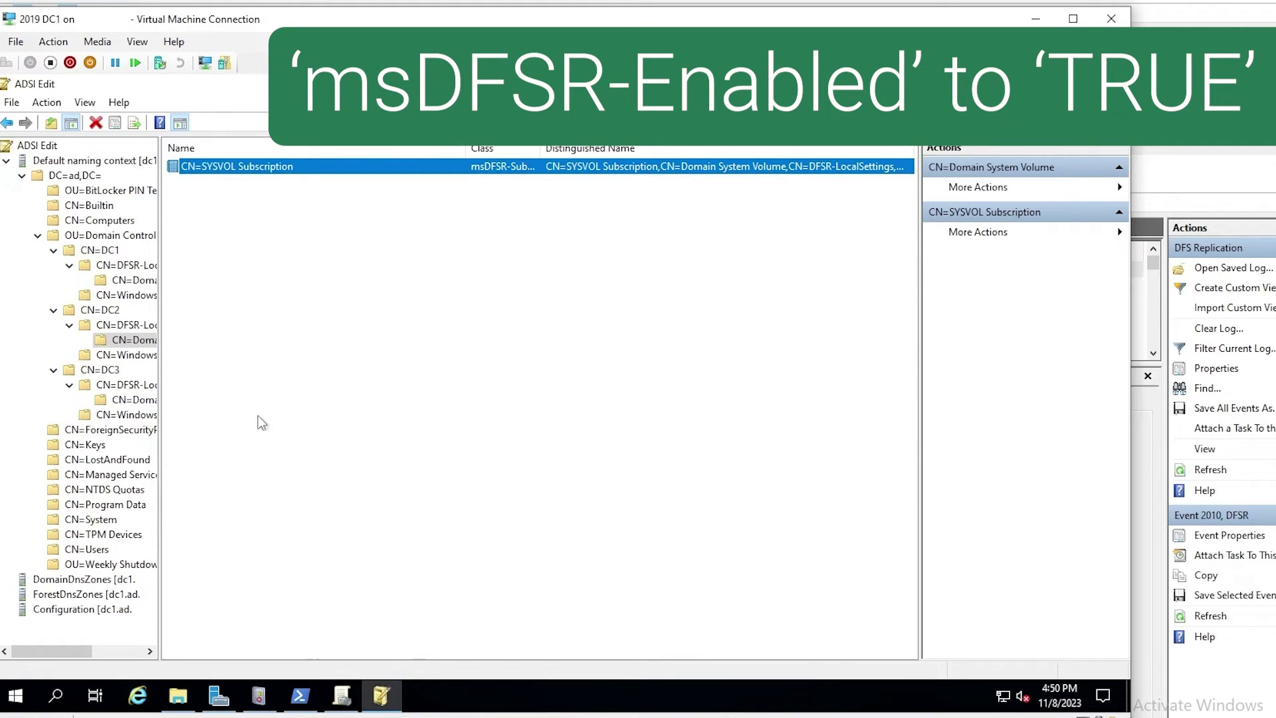
# Set msDFSR-Enabled to True on DC3's SYSVOL Subscription object as well.
pyautogui.click(141, 400)
pyautogui.doubleClick(243, 167)
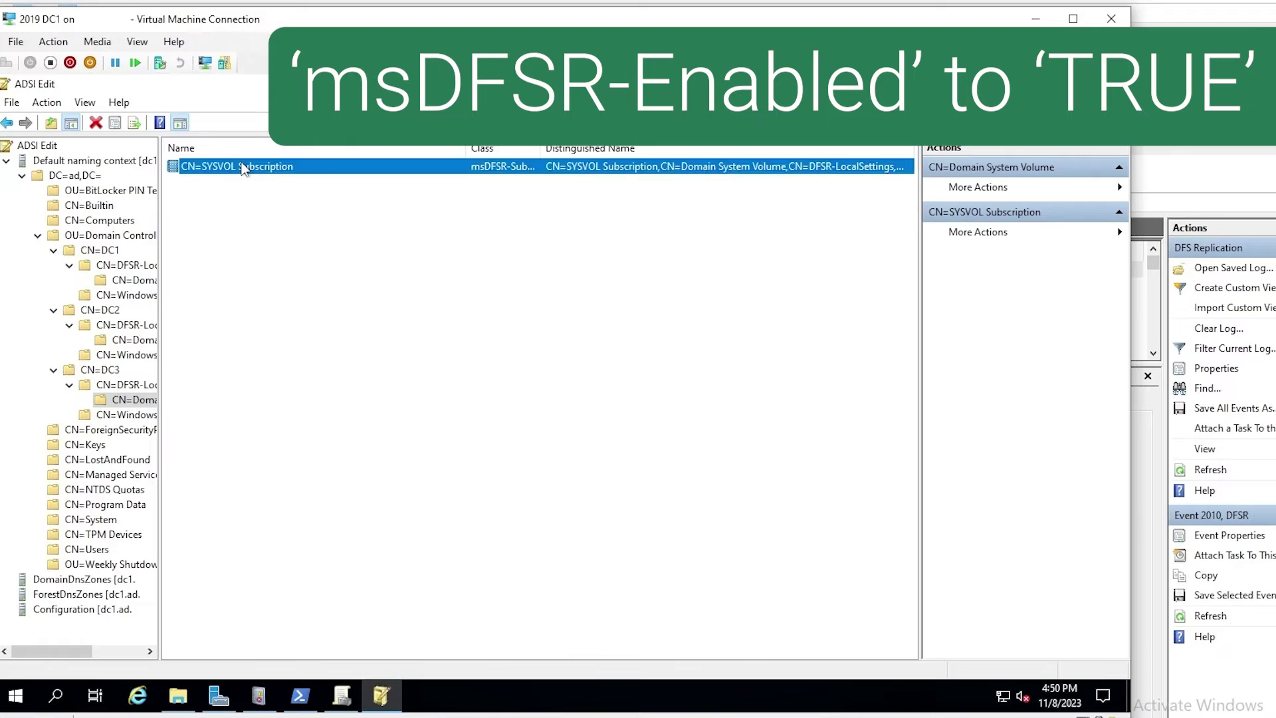
pyautogui.scroll(-5, 459, 392)
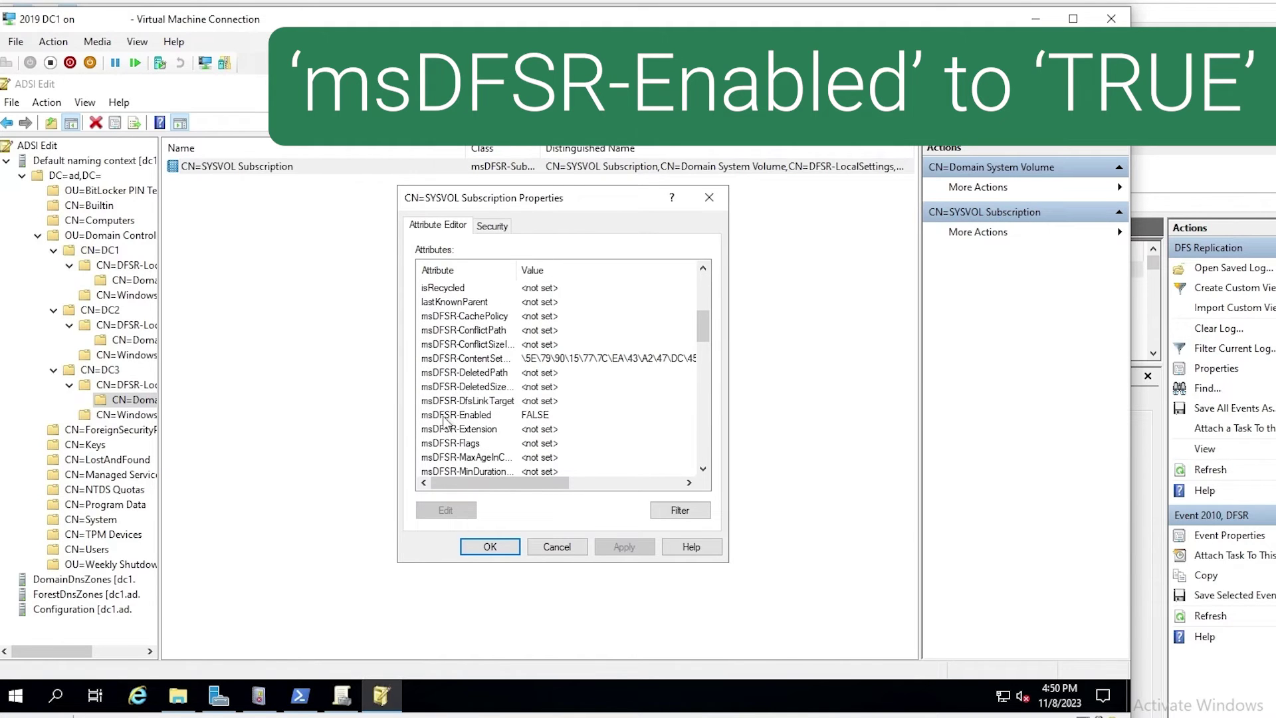
pyautogui.doubleClick(449, 415)
pyautogui.click(465, 375)
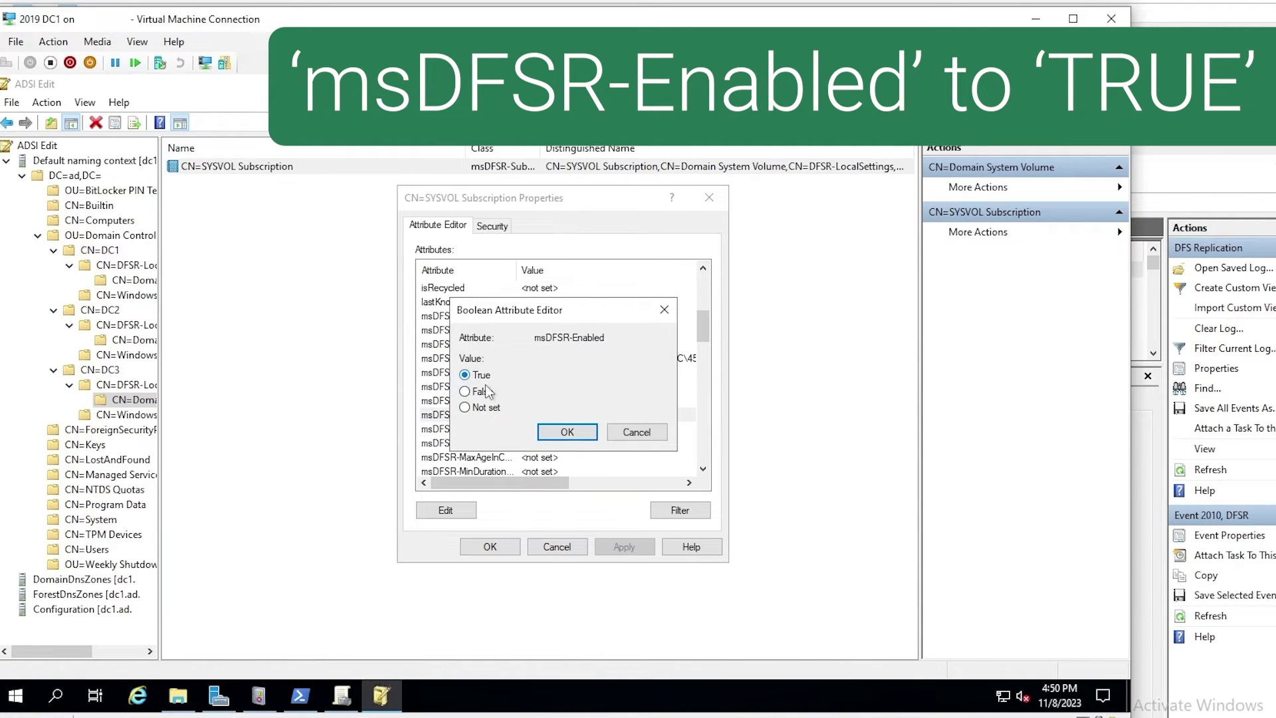
pyautogui.click(567, 432)
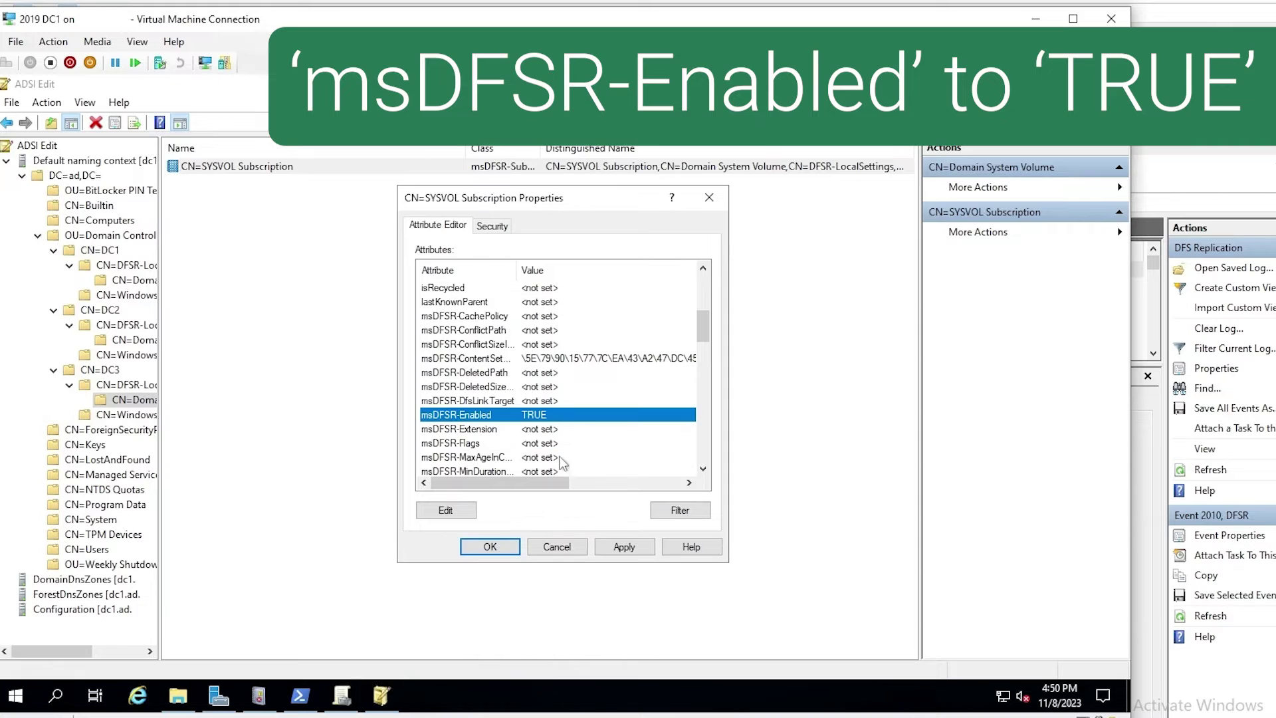
pyautogui.click(489, 546)
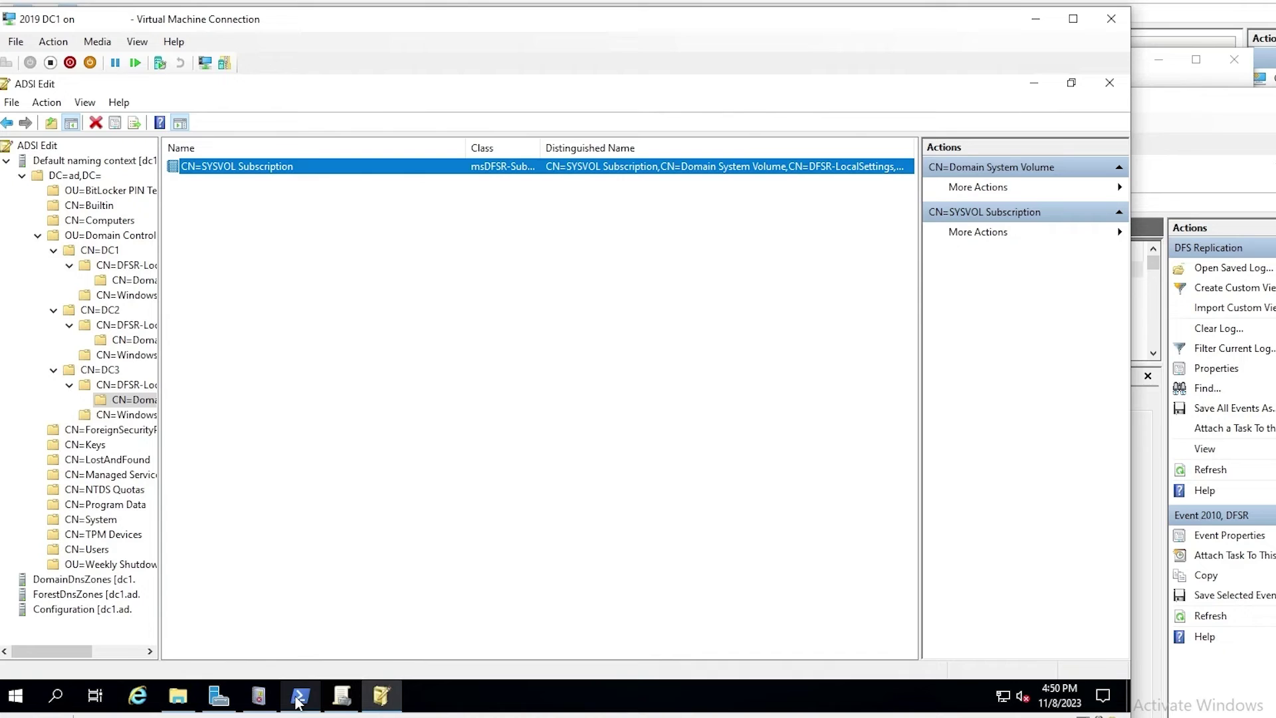
# Run repadmin /syncall /APed on DC1 to force-sync all partitions across the domain controllers.
pyautogui.moveTo(297, 702)
pyautogui.click(299, 615)
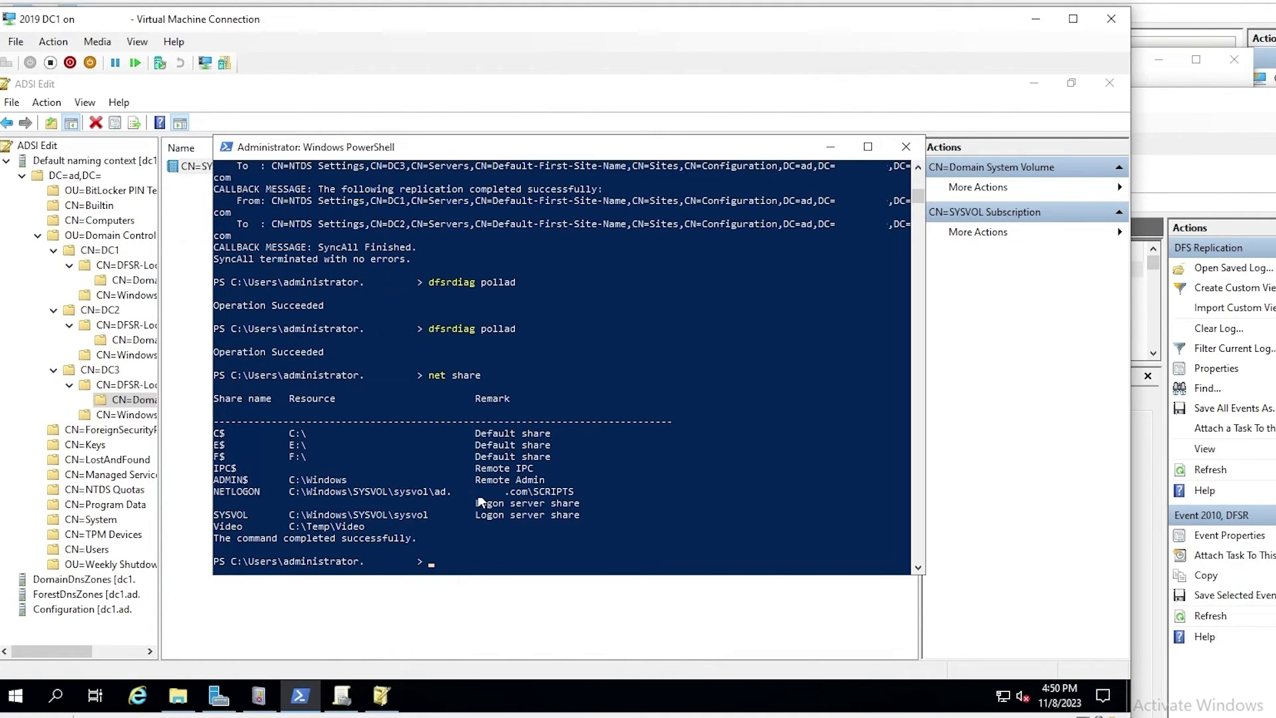
pyautogui.write('repadmin /syncall /APed')
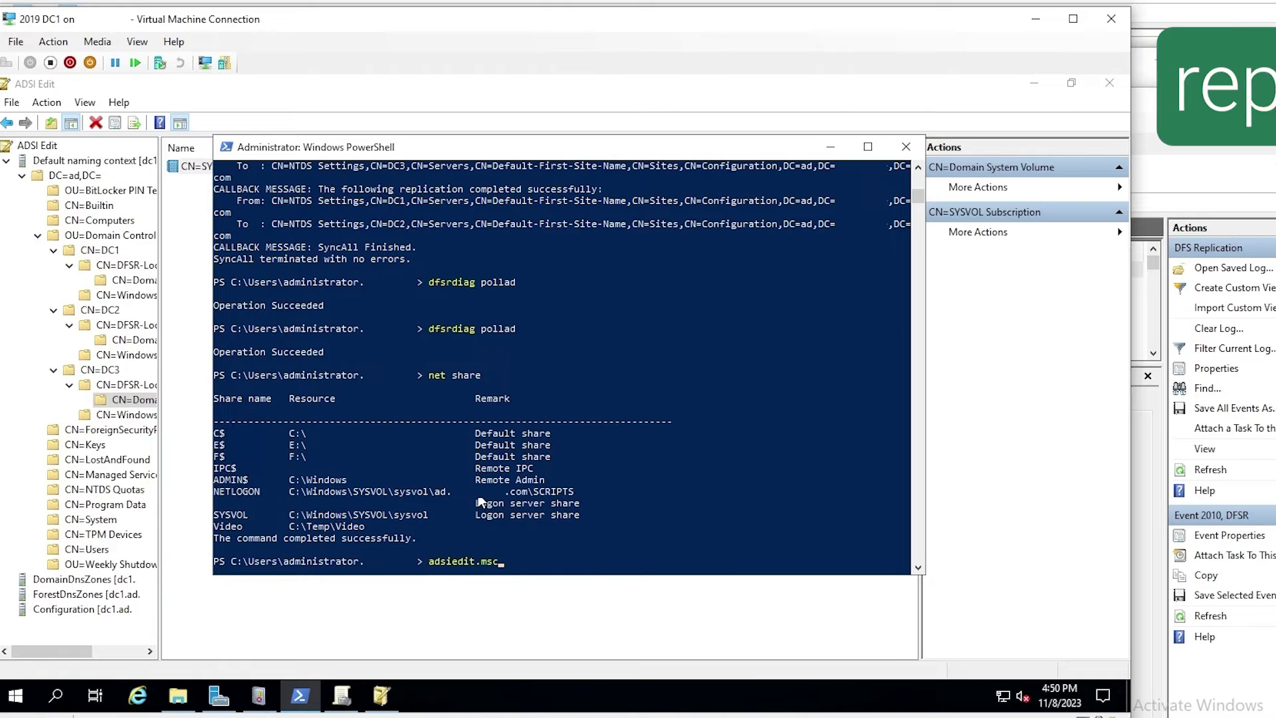
pyautogui.press('Return')
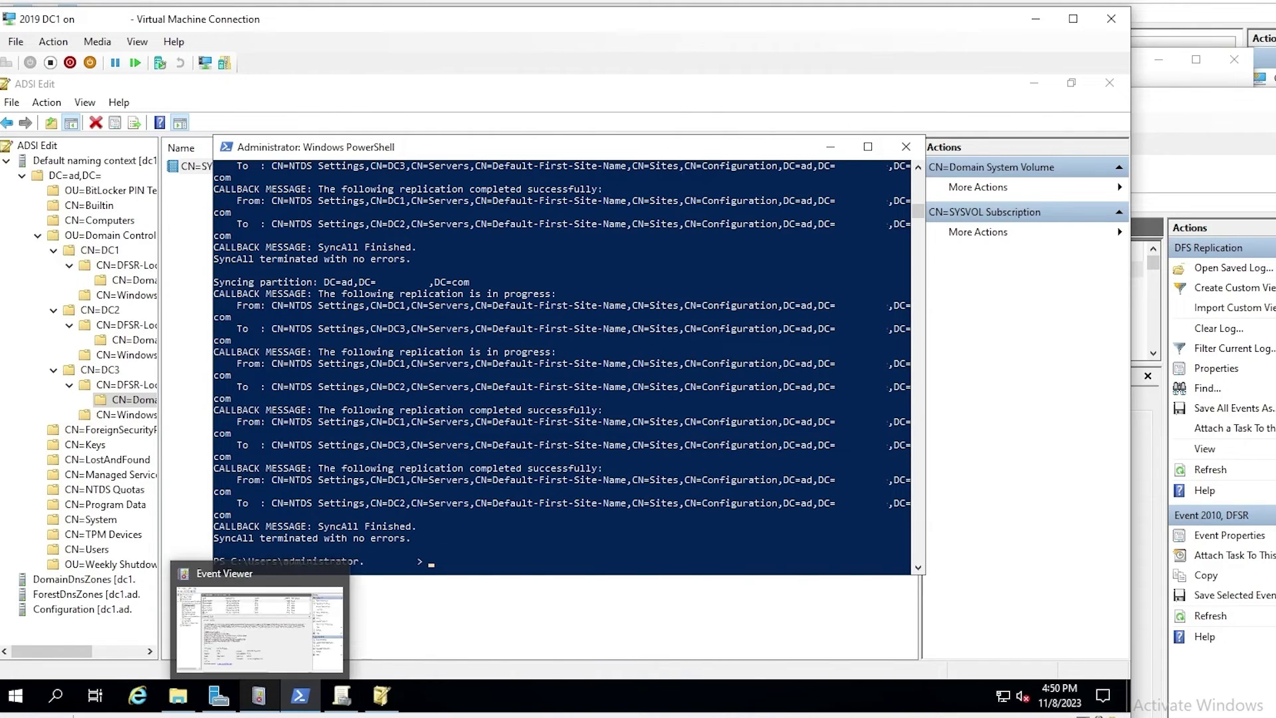
# Rerun dfsrdiag pollad from the command history on DC2 and DC3.
pyautogui.click(258, 696)
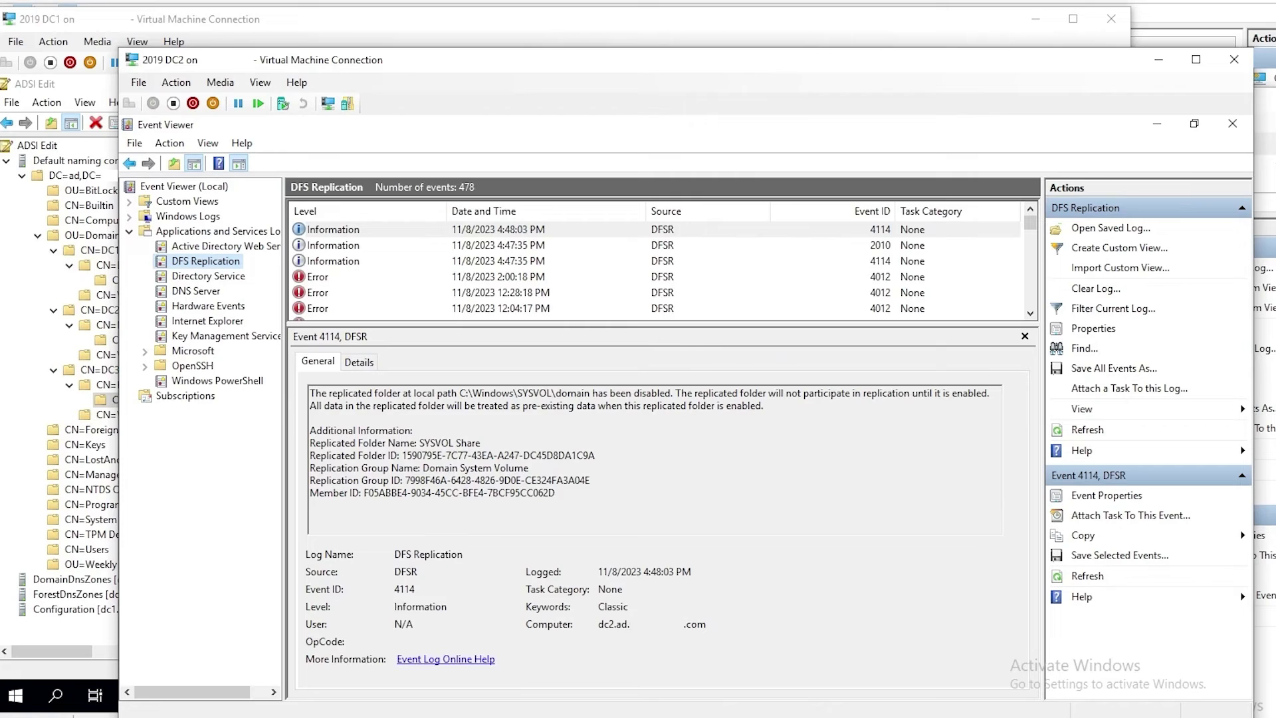
pyautogui.click(425, 698)
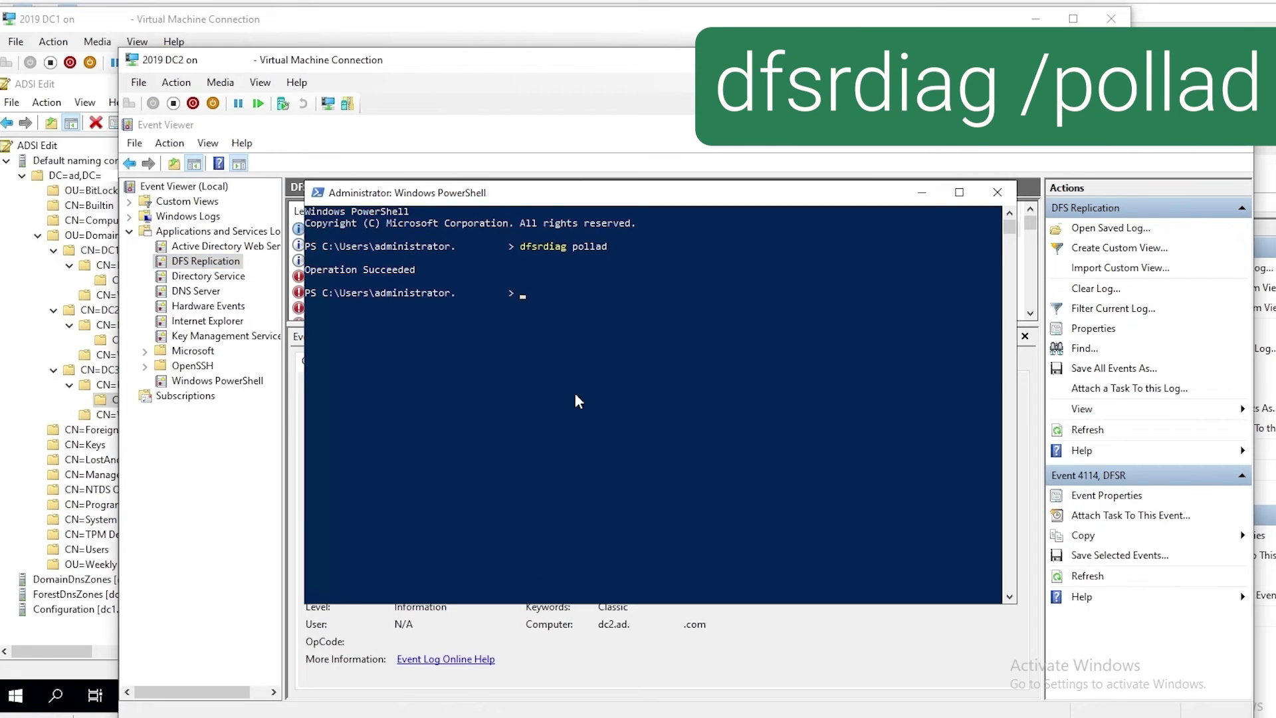
pyautogui.press('Up')
pyautogui.press('Return')
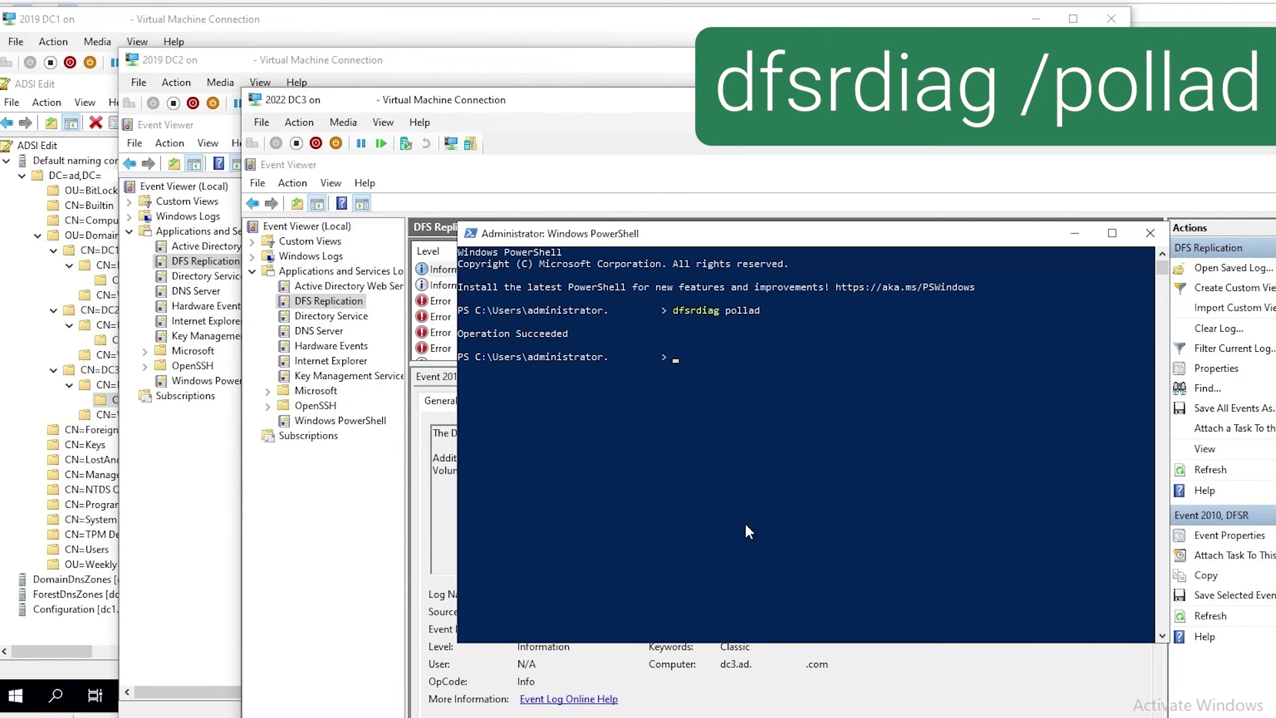
pyautogui.press('Up')
pyautogui.press('Return')
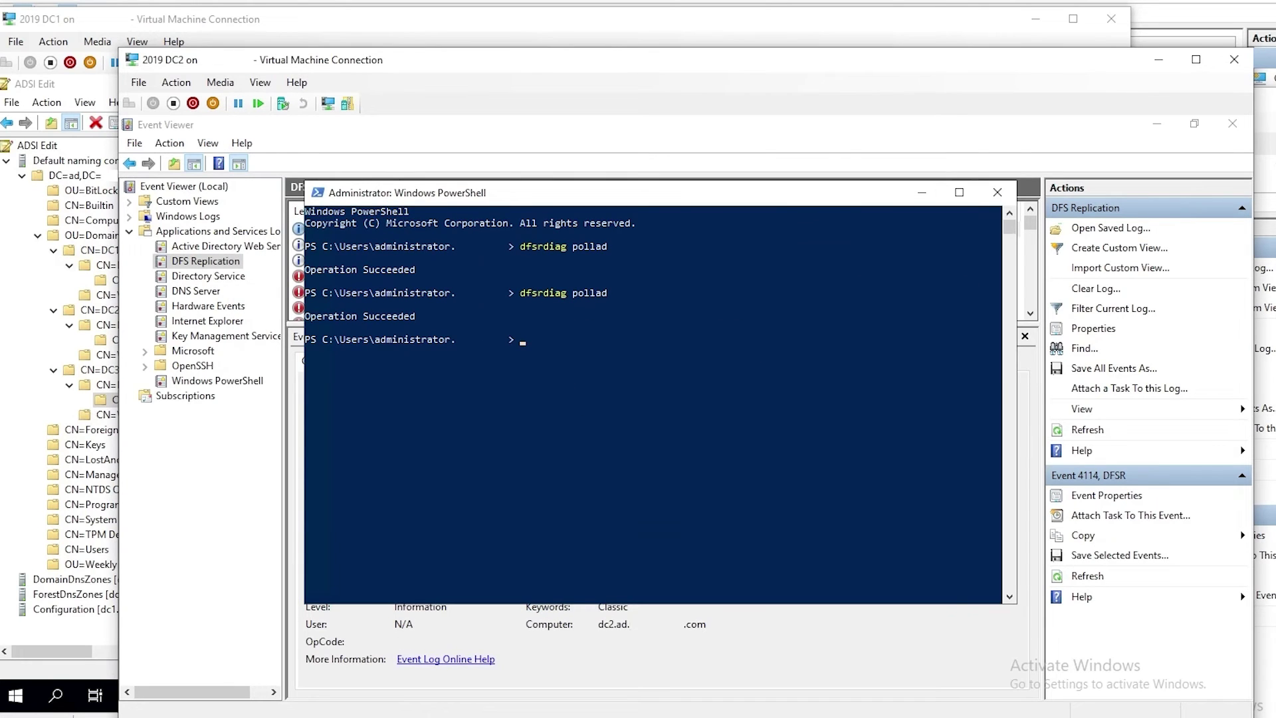
pyautogui.hotkey('alt', 'Tab')
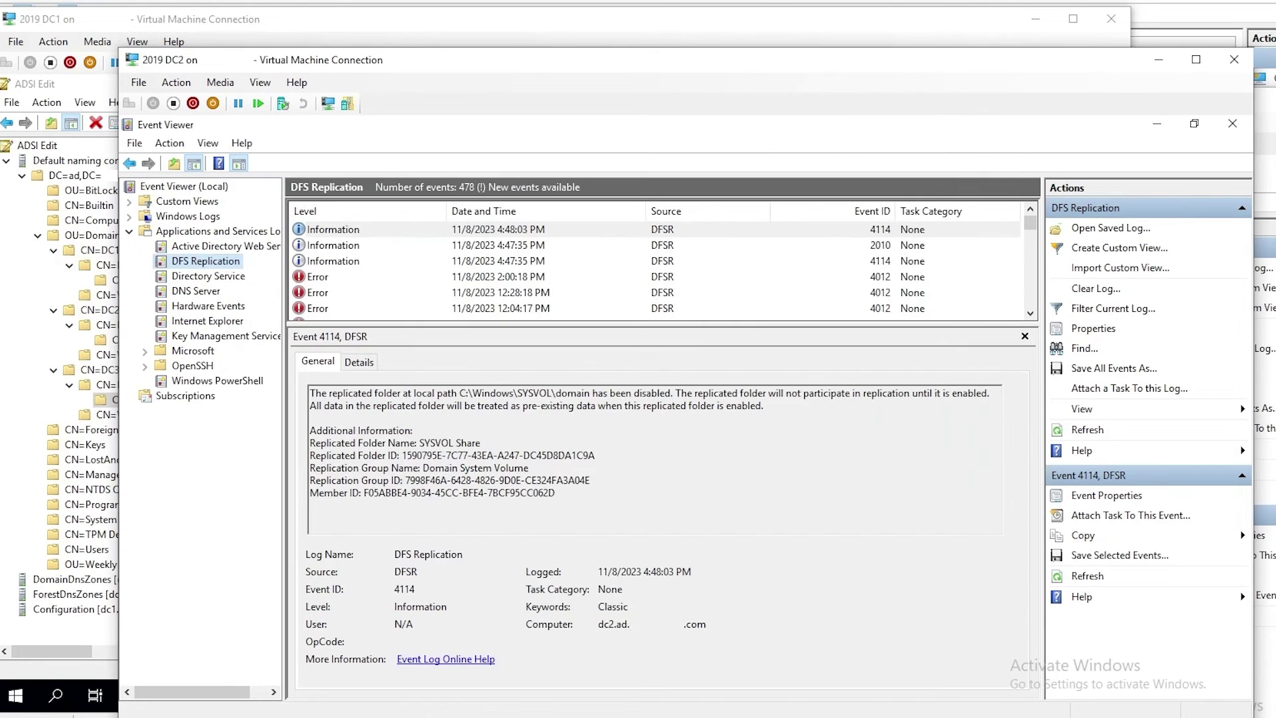
# Refresh DC2's DFS Replication log until event 4604 with partner DC1 appears.
pyautogui.click(1091, 431)
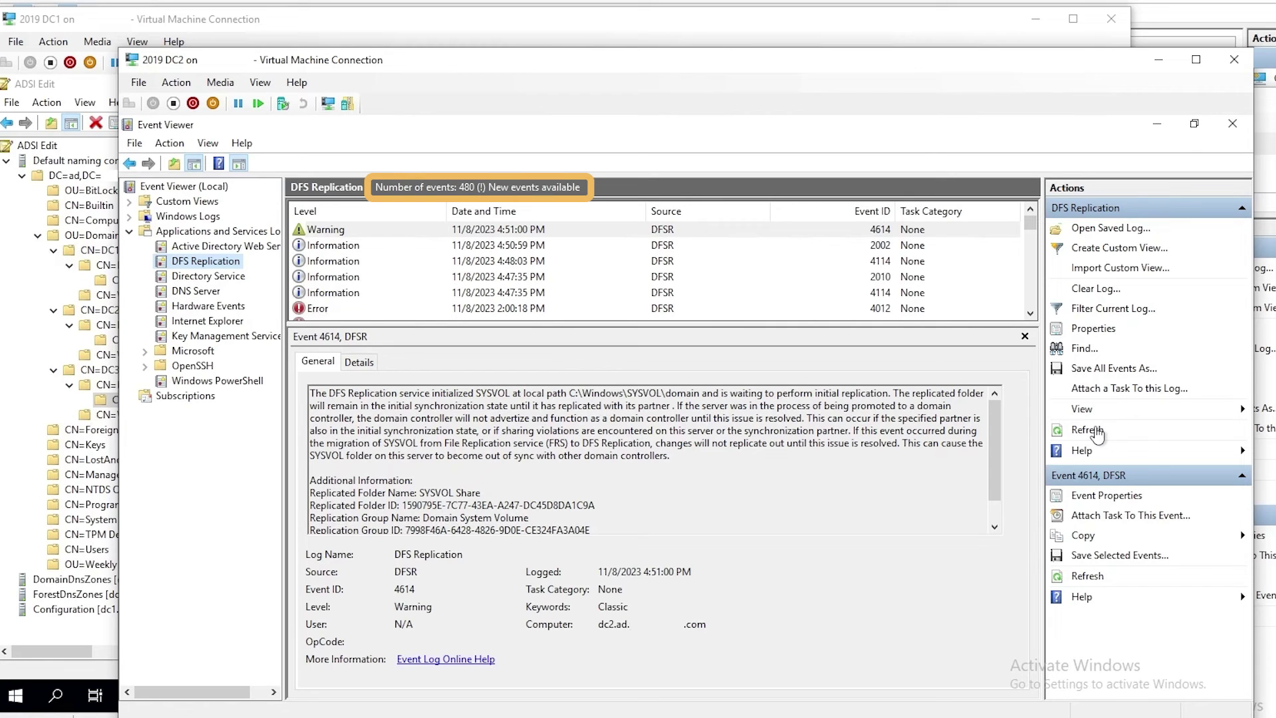
pyautogui.click(1096, 430)
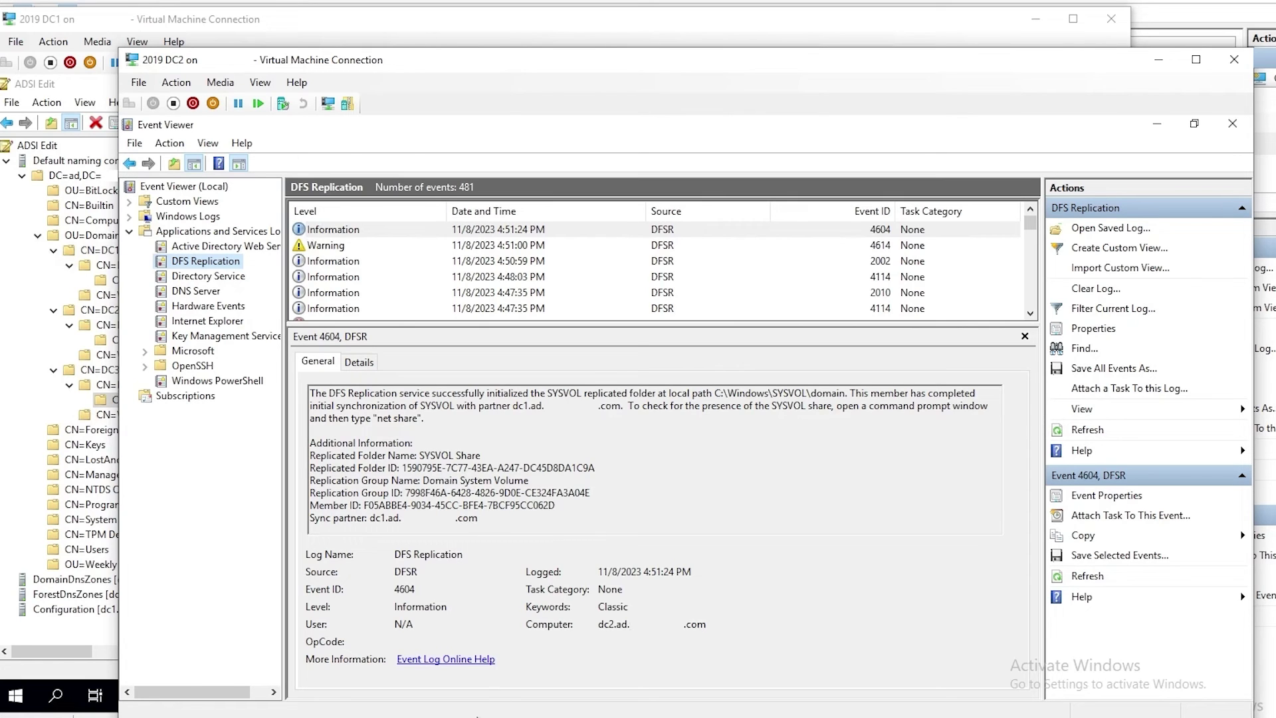
pyautogui.hotkey('alt', 'Tab')
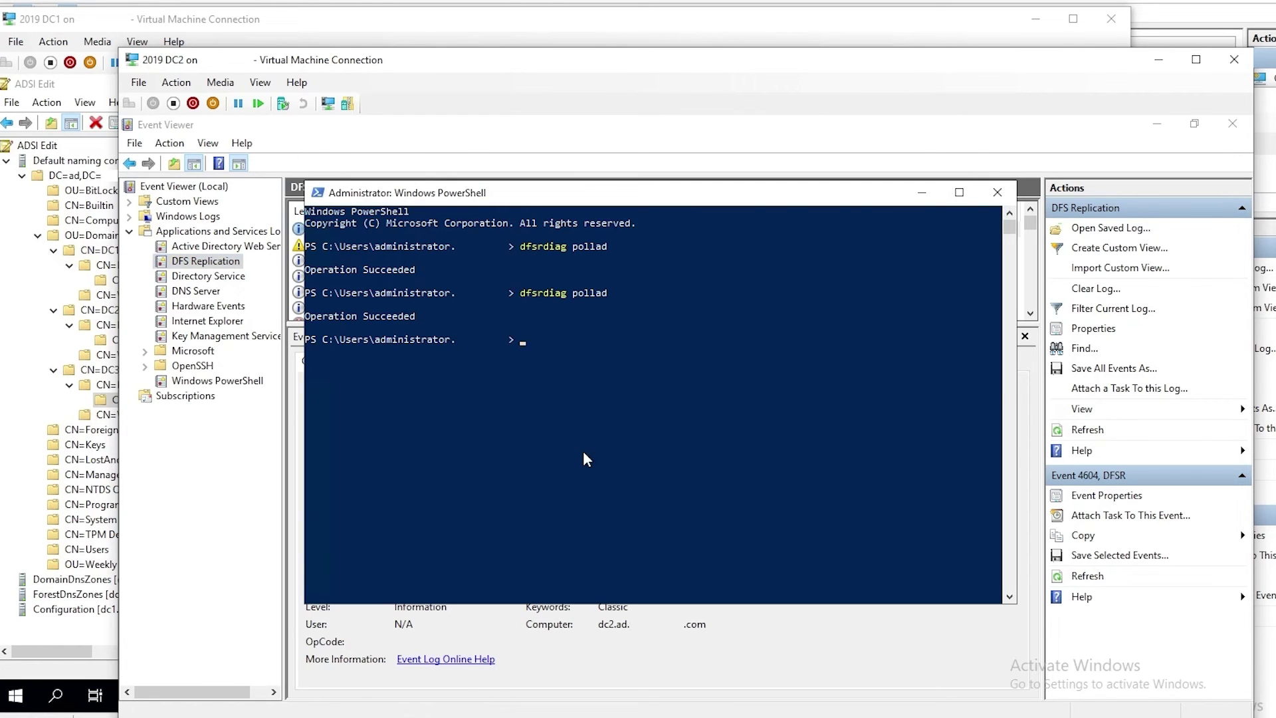
# Run net share on DC2 and sort its SYSVOL Policies folders by date modified, newest first.
pyautogui.write('net share')
pyautogui.press('Return')
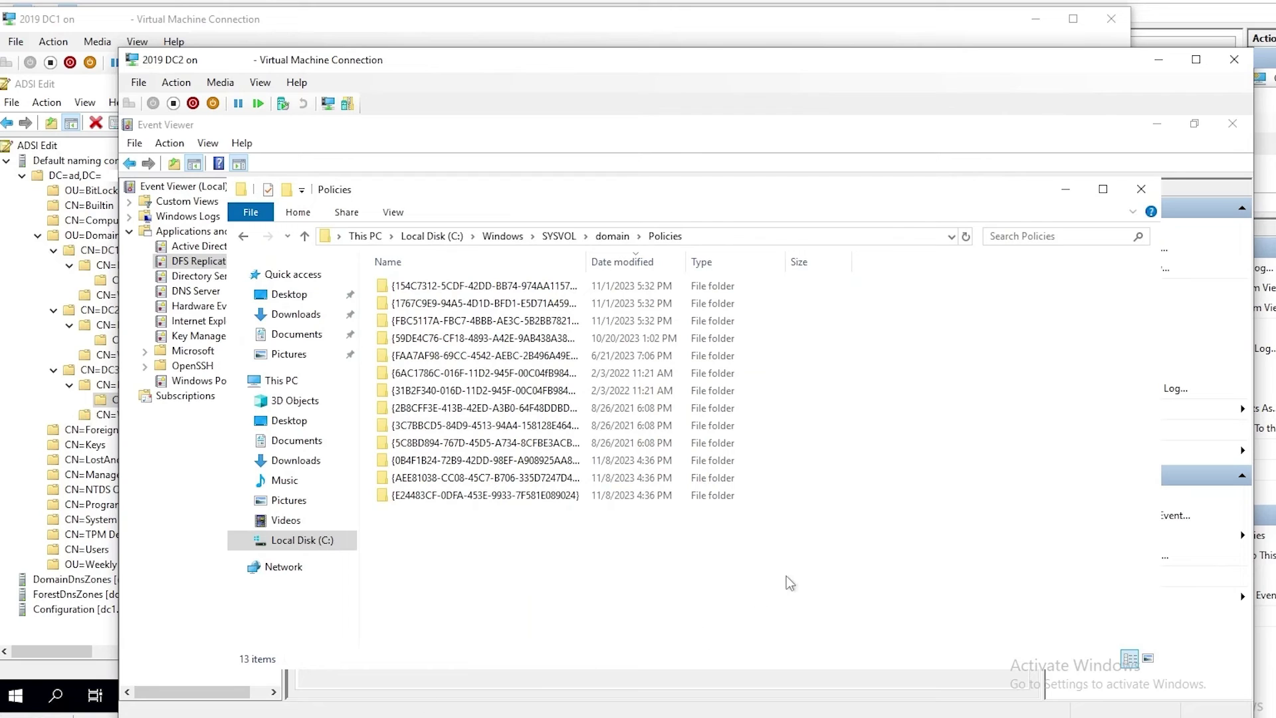
pyautogui.click(640, 265)
pyautogui.click(640, 266)
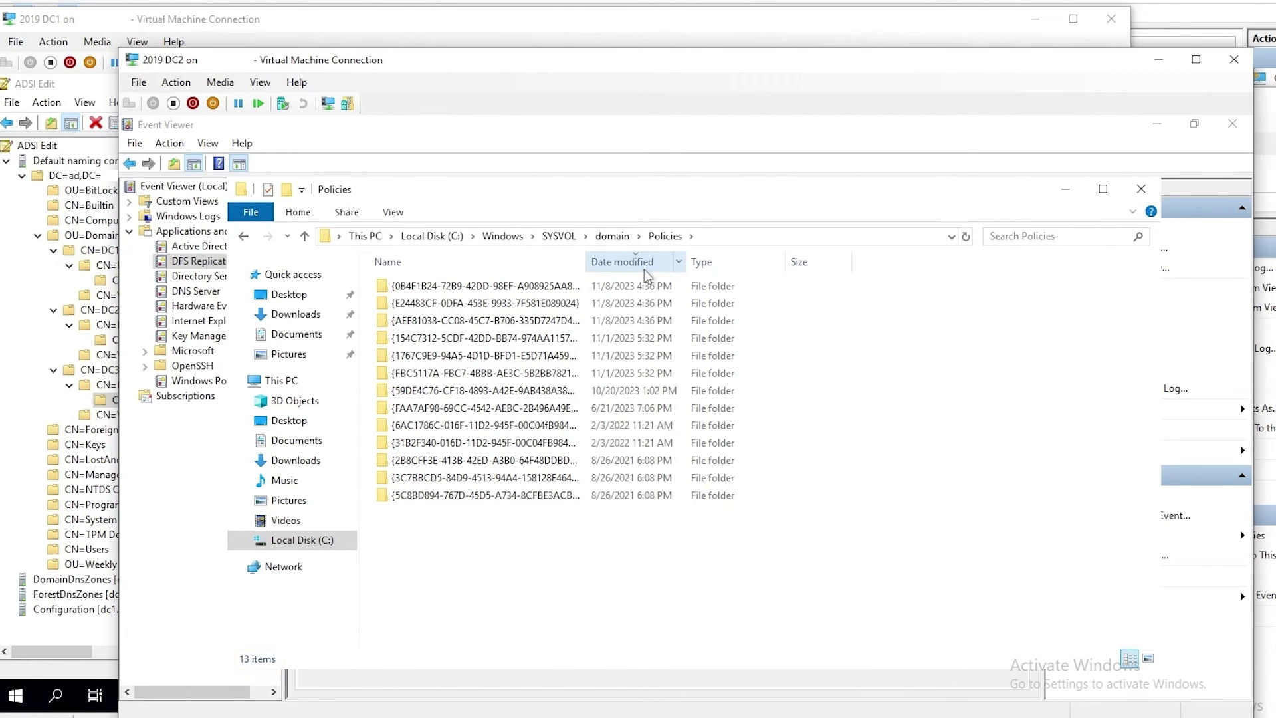
pyautogui.hotkey('alt', 'Tab')
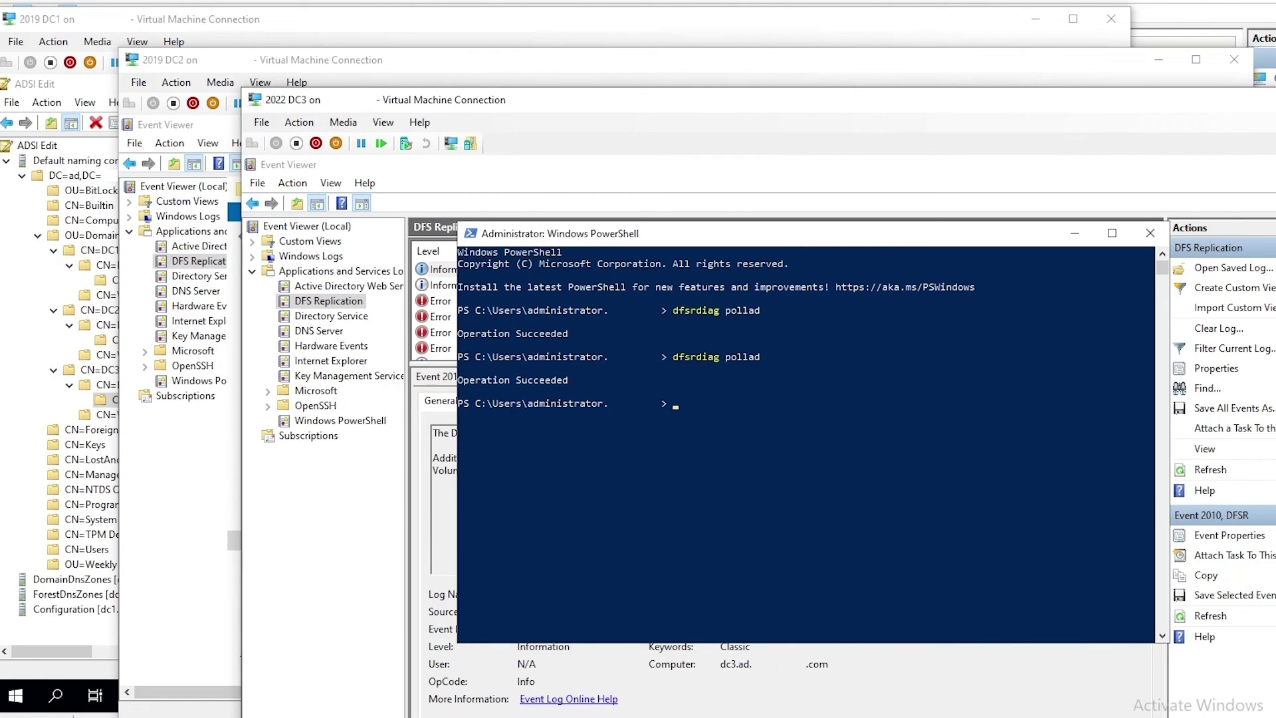
# Refresh DC3's DFS Replication log for event 4604, then run net share on DC3.
pyautogui.hotkey('alt', 'Tab')
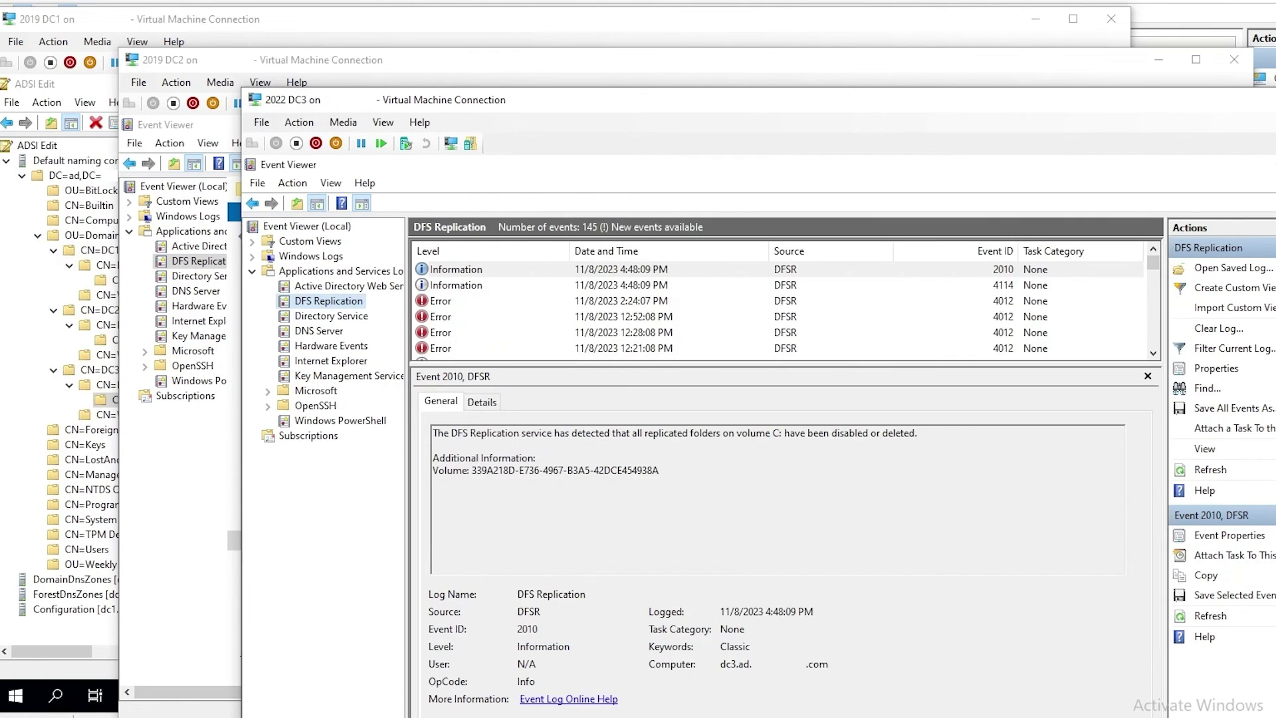
pyautogui.click(1219, 470)
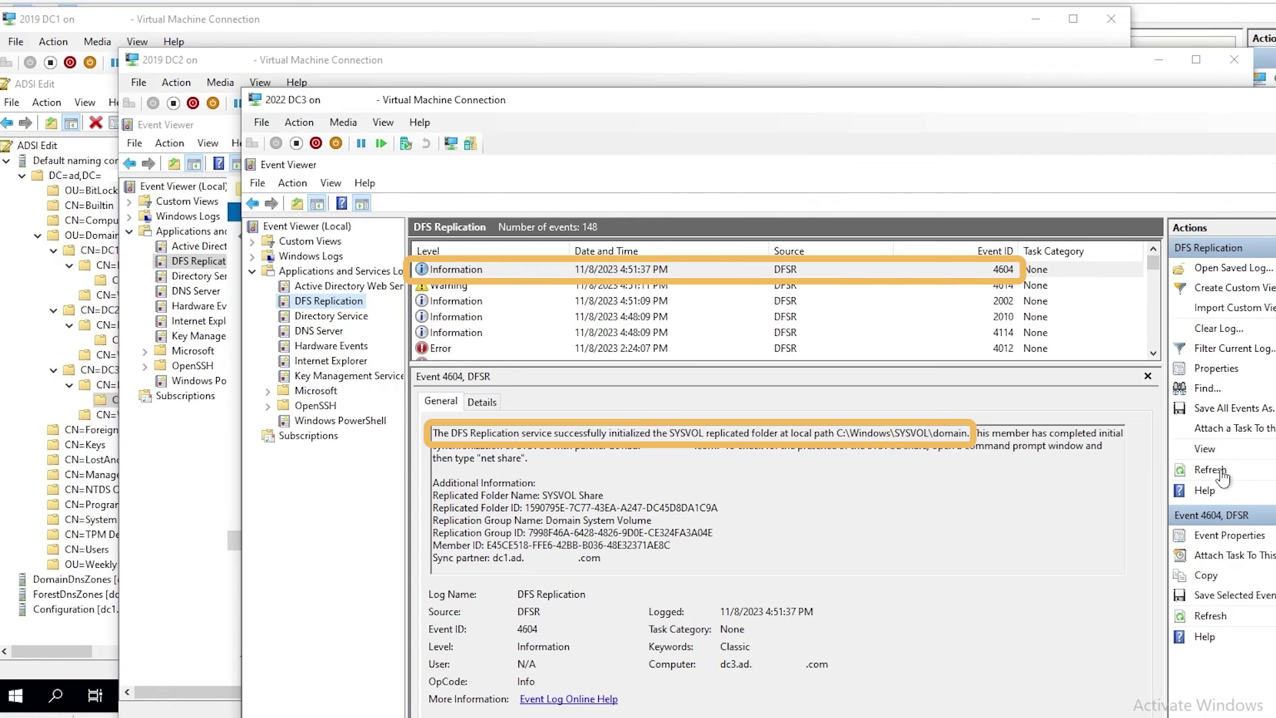
pyautogui.hotkey('alt', 'Tab')
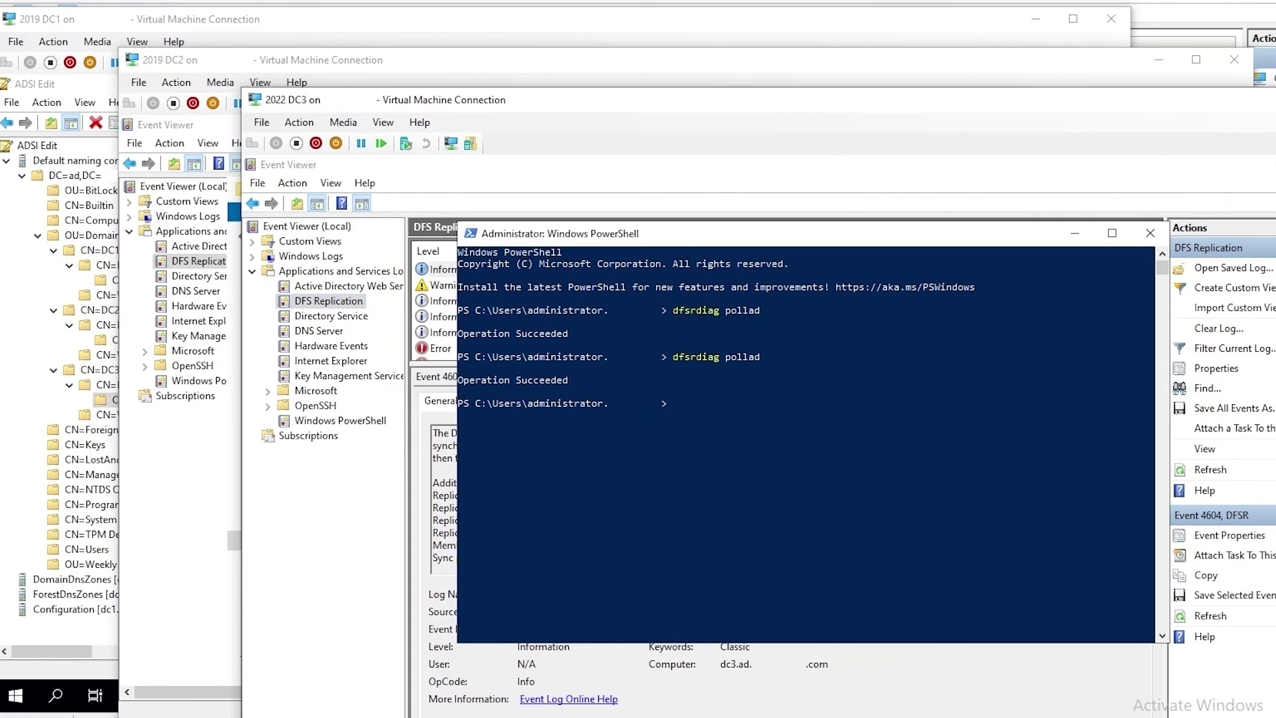
pyautogui.write('net sharea')
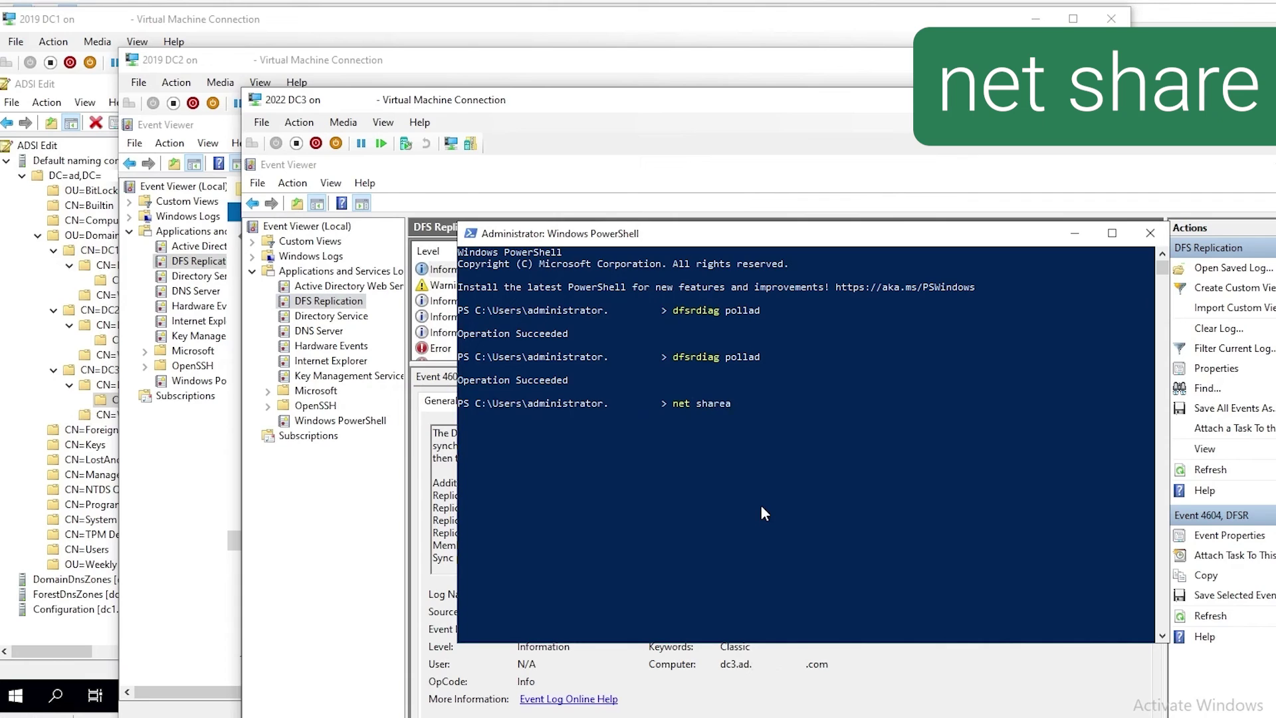
pyautogui.press('BackSpace')
pyautogui.press('Return')
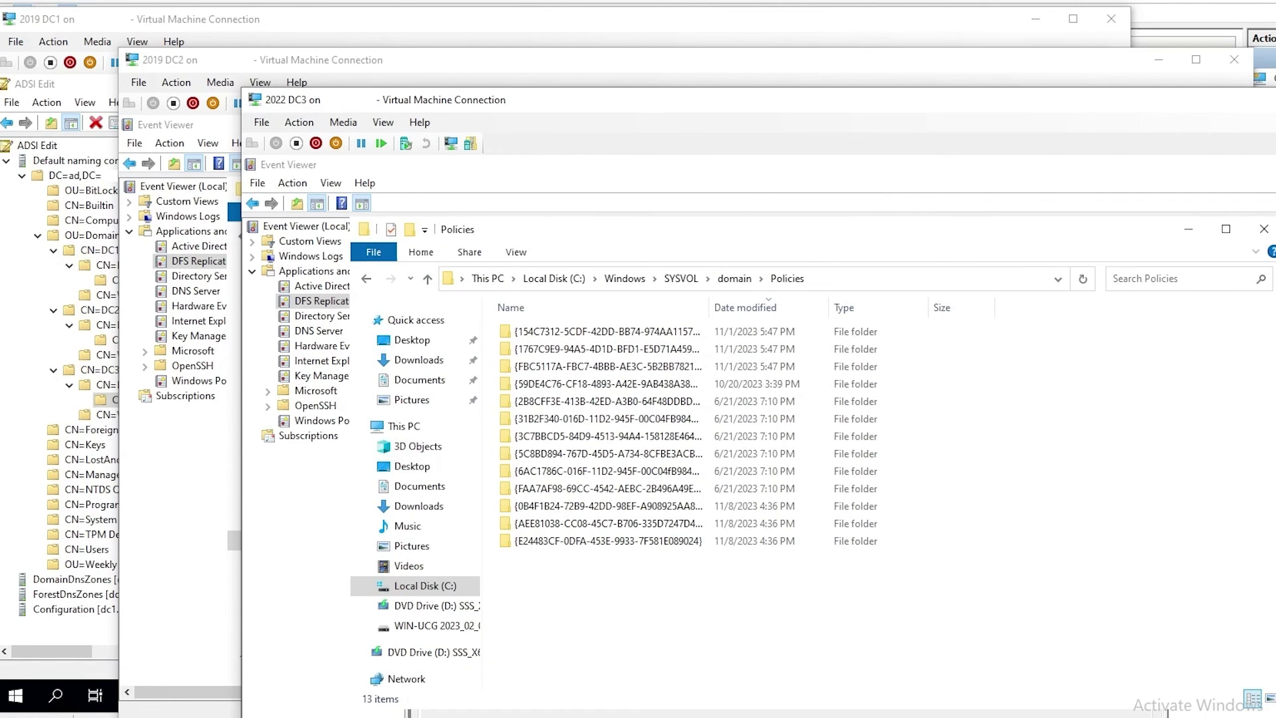
# Sort DC3's 13 policy folders by Date modified, newest first.
pyautogui.click(771, 309)
pyautogui.click(774, 313)
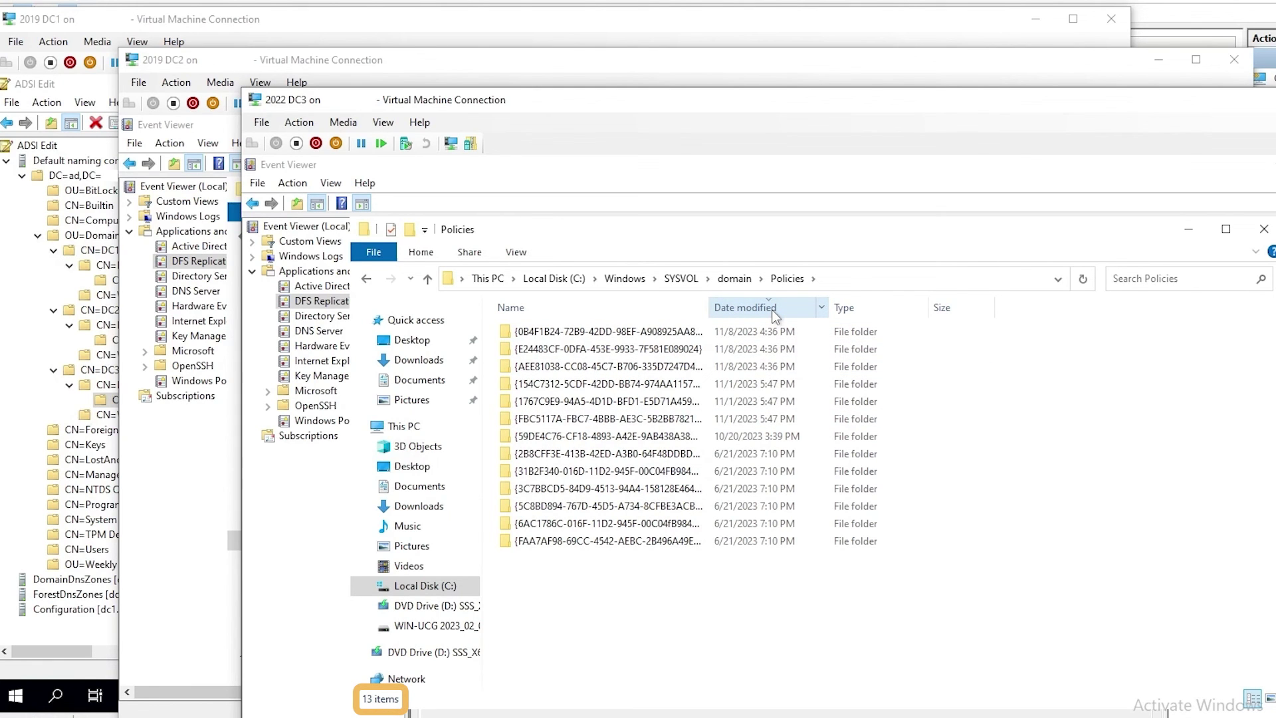